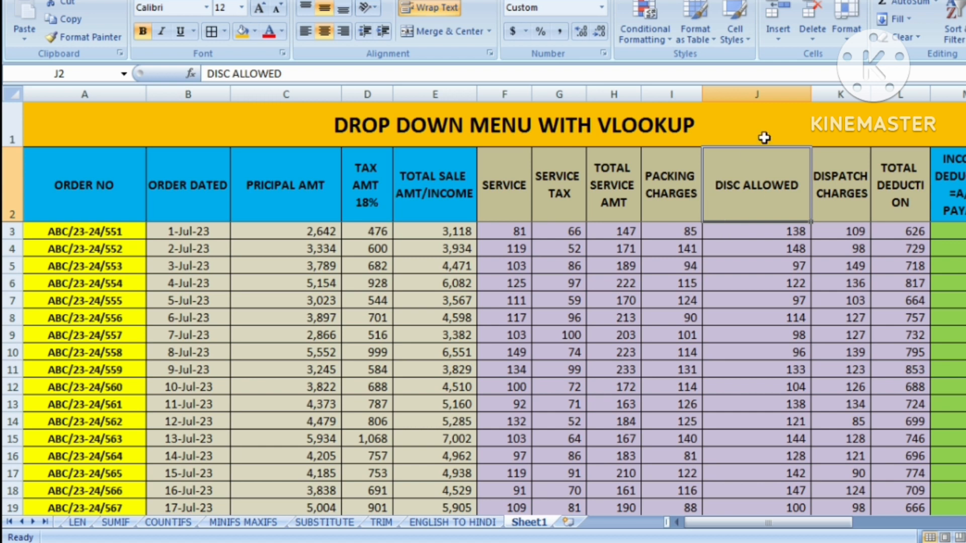
# Step: Narrow the DISC ALLOWED column so its heading fits on two lines without splitting a word
pyautogui.moveTo(811, 93); pyautogui.dragTo(758, 157)
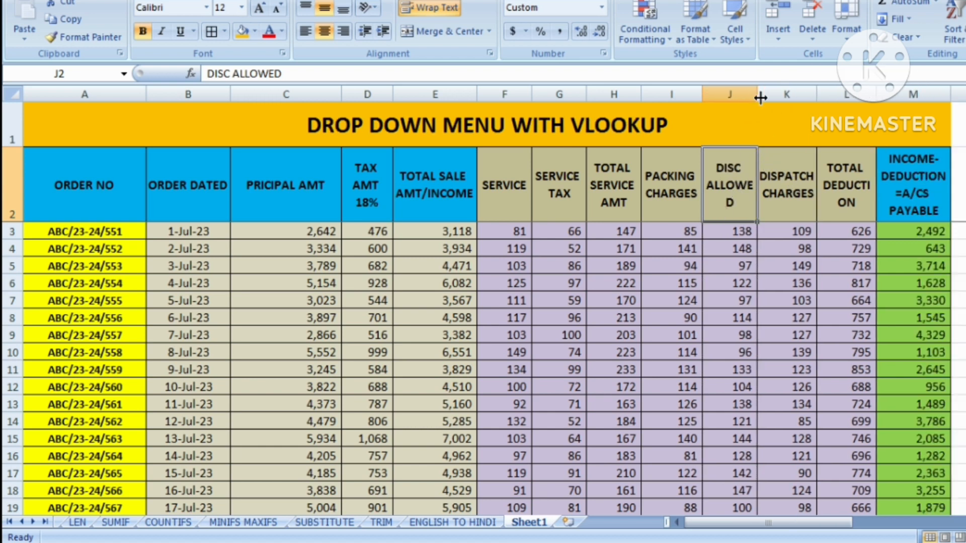
pyautogui.moveTo(758, 95); pyautogui.dragTo(770, 151)
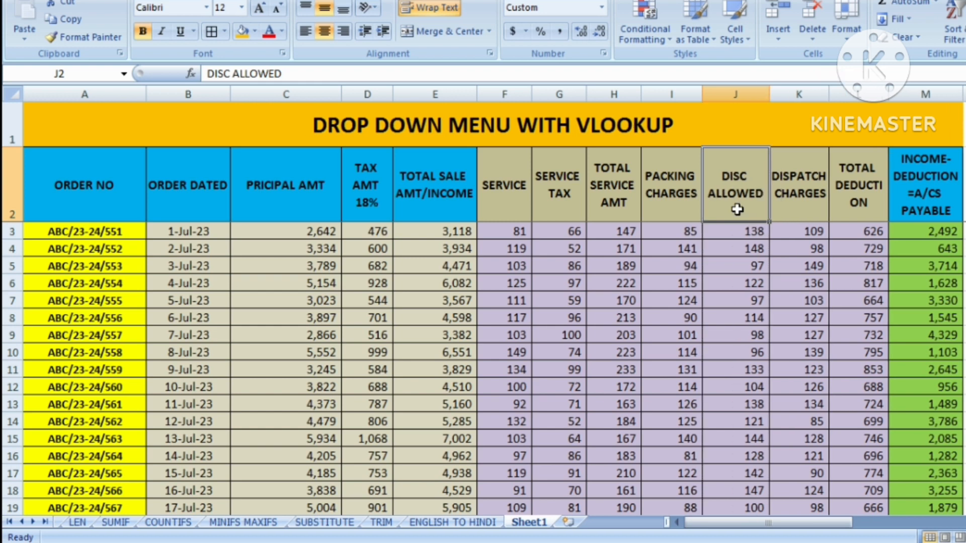
# Step: Insert a blank column before DISPATCH CHARGES and merge its heading cell with DISC ALLOWED across J2:K2
pyautogui.click(804, 89)
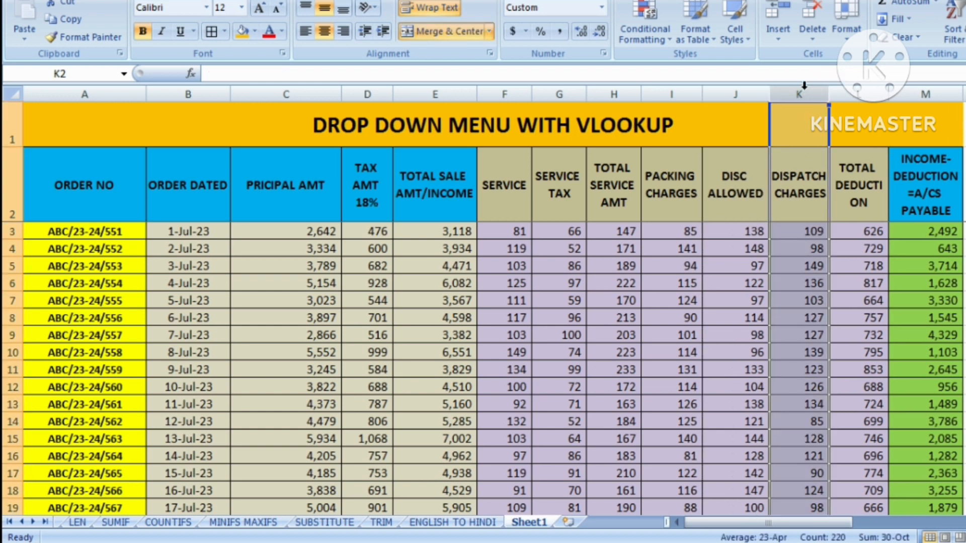
pyautogui.hotkey('ctrl', '+')
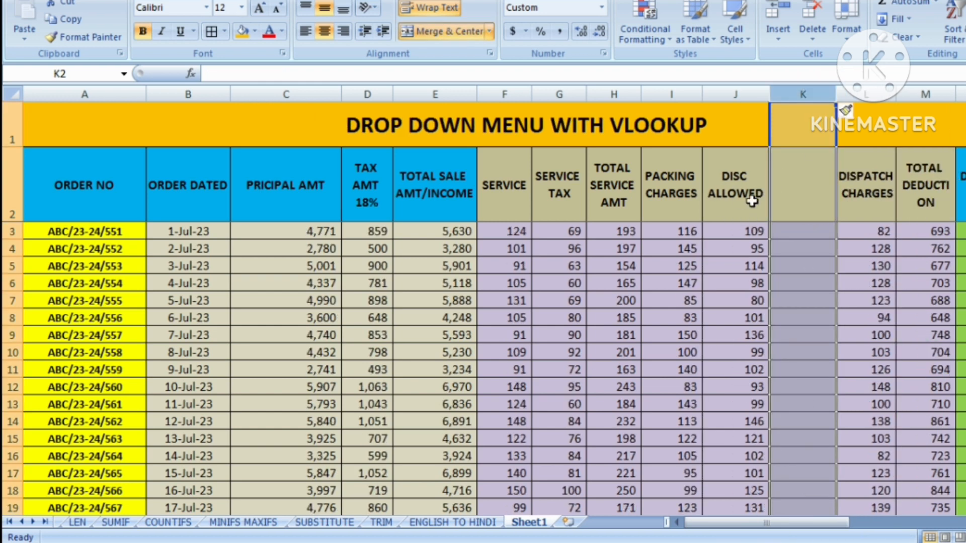
pyautogui.click(792, 210)
pyautogui.moveTo(743, 187); pyautogui.dragTo(788, 186)
pyautogui.click(450, 32)
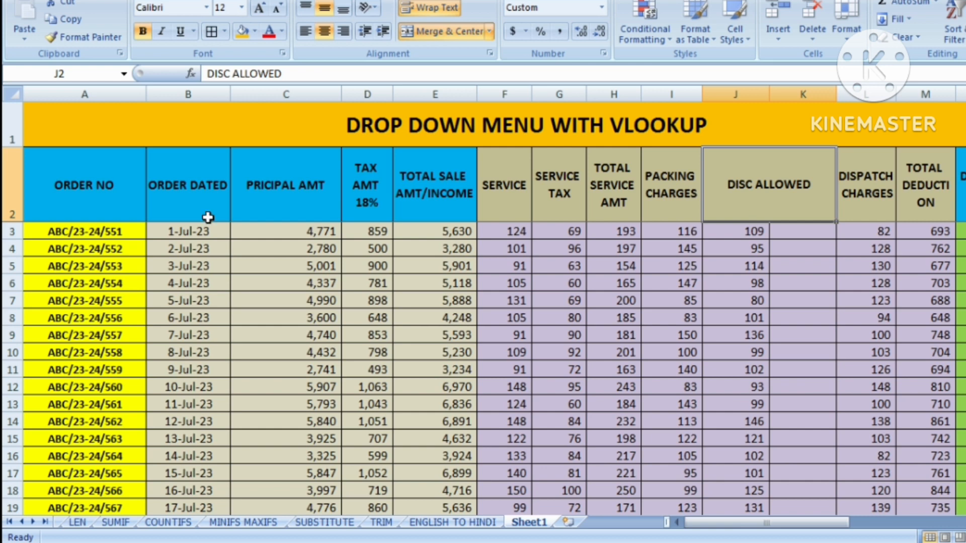
# Step: Insert a blank row directly below the heading row and reduce its height to about a single line
pyautogui.click(7, 206)
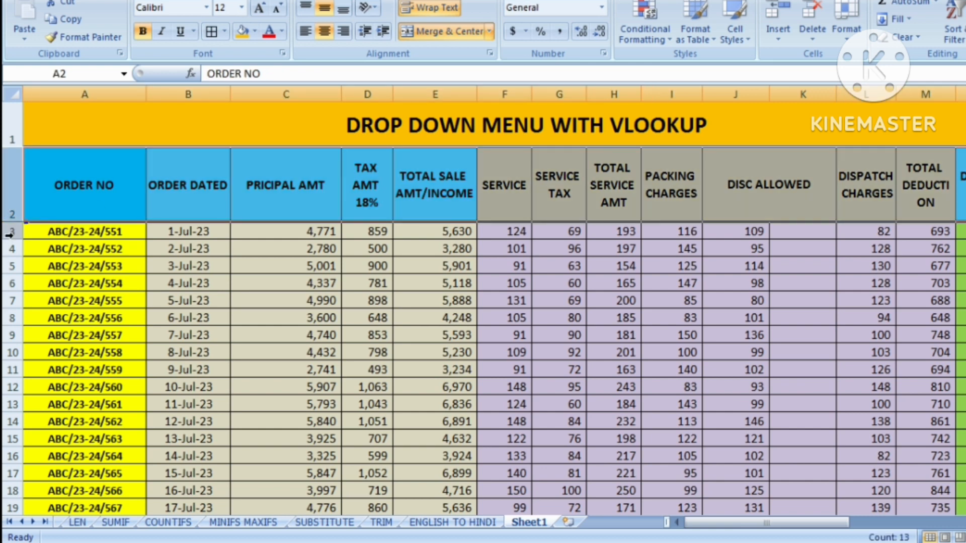
pyautogui.click(10, 231)
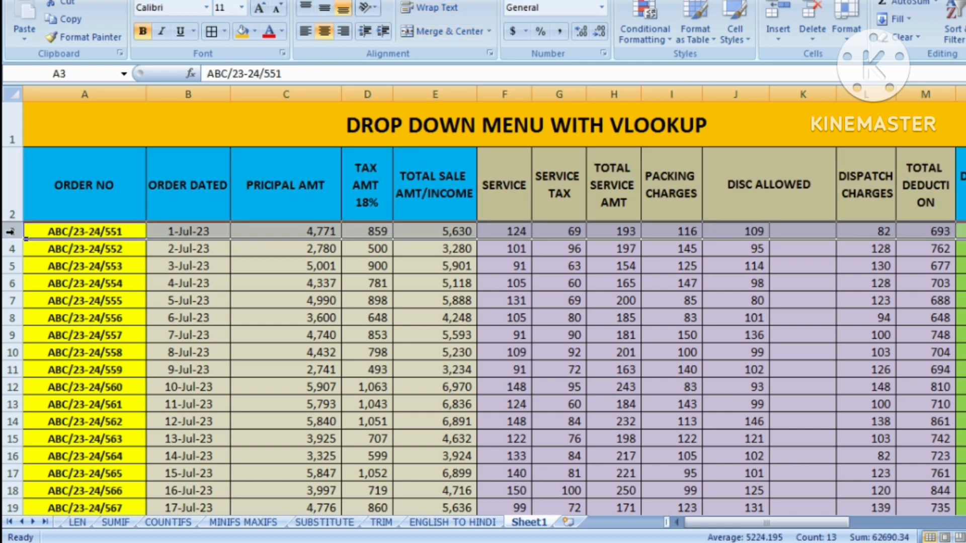
pyautogui.hotkey('ctrl', 'shift', '+')
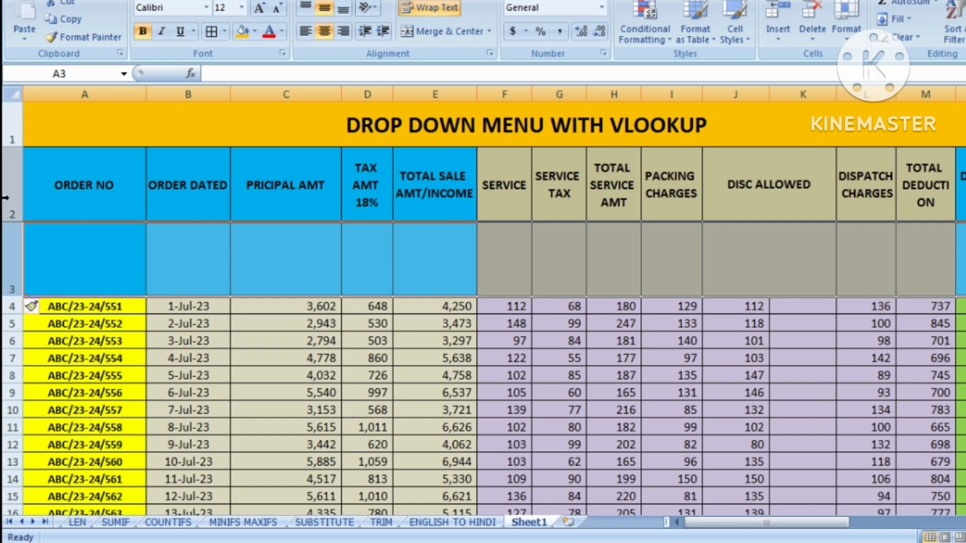
pyautogui.moveTo(11, 297); pyautogui.dragTo(14, 244)
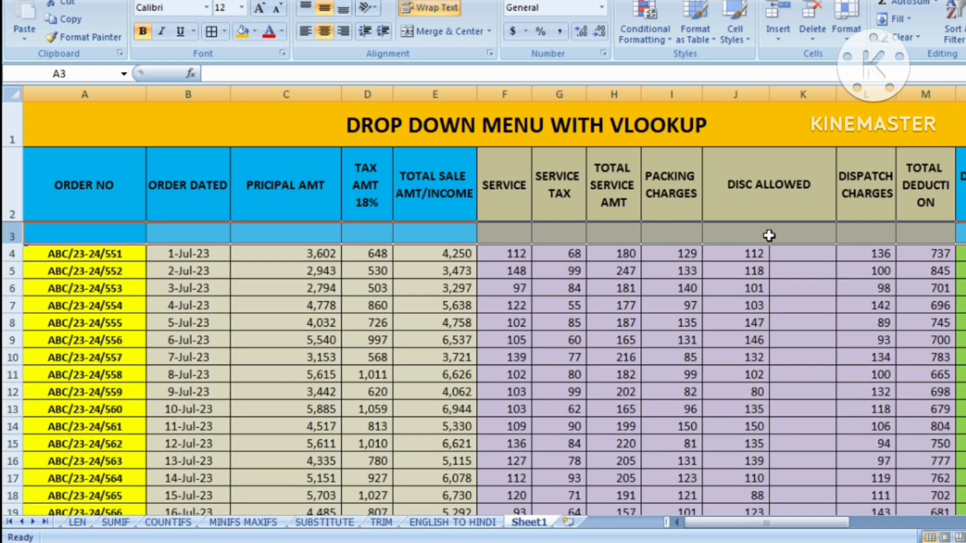
# Step: Enter the sub-headings % in J3 and AMT in K3 under the merged DISC ALLOWED heading
pyautogui.click(762, 236)
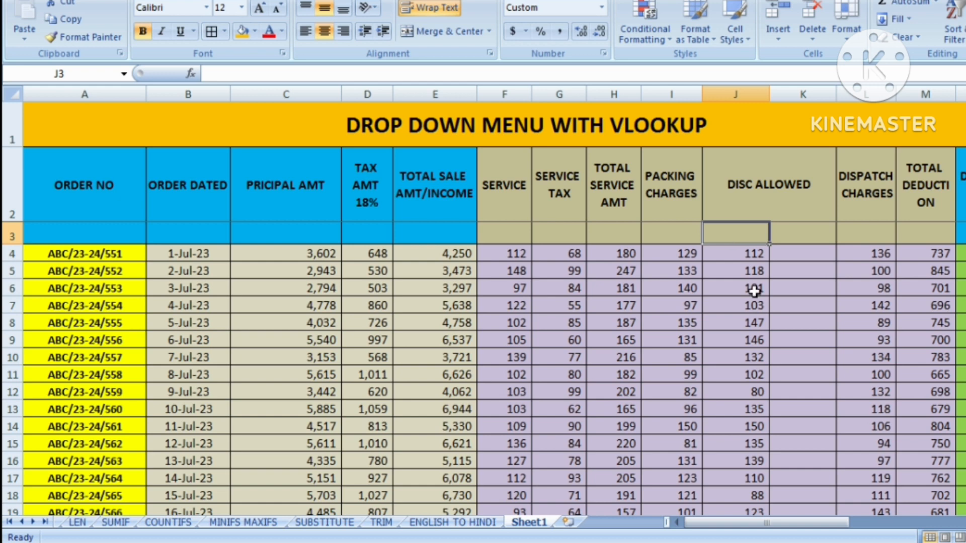
pyautogui.write('%')
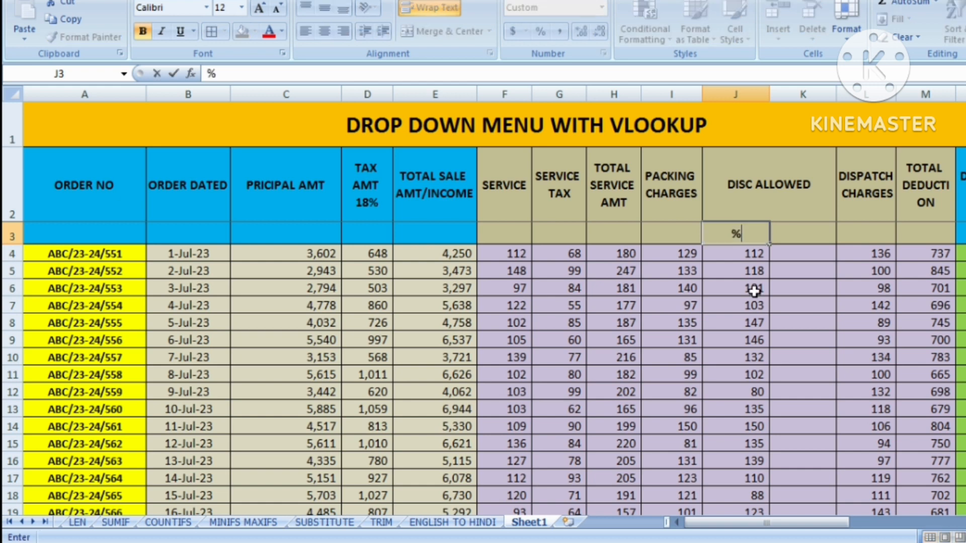
pyautogui.click(778, 235)
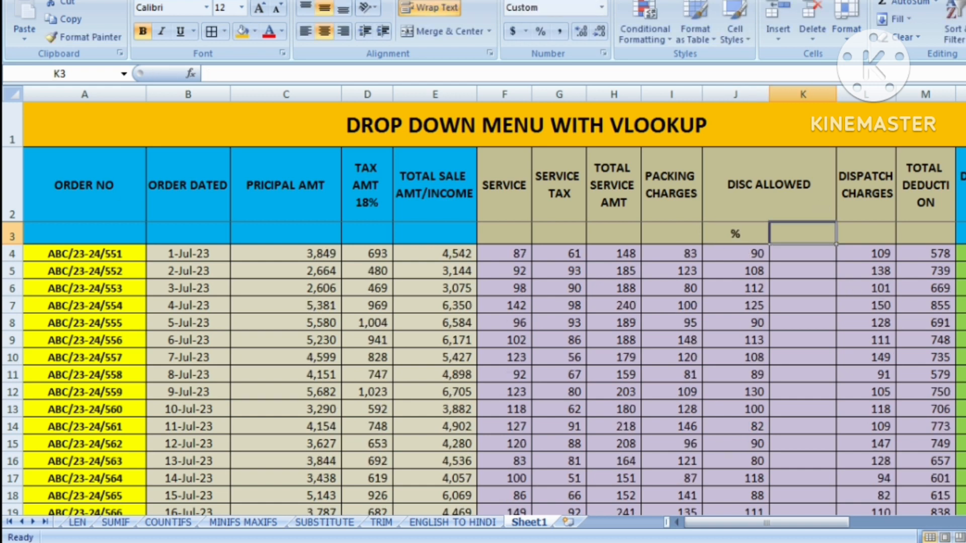
pyautogui.write('AMT')
pyautogui.press('Return')
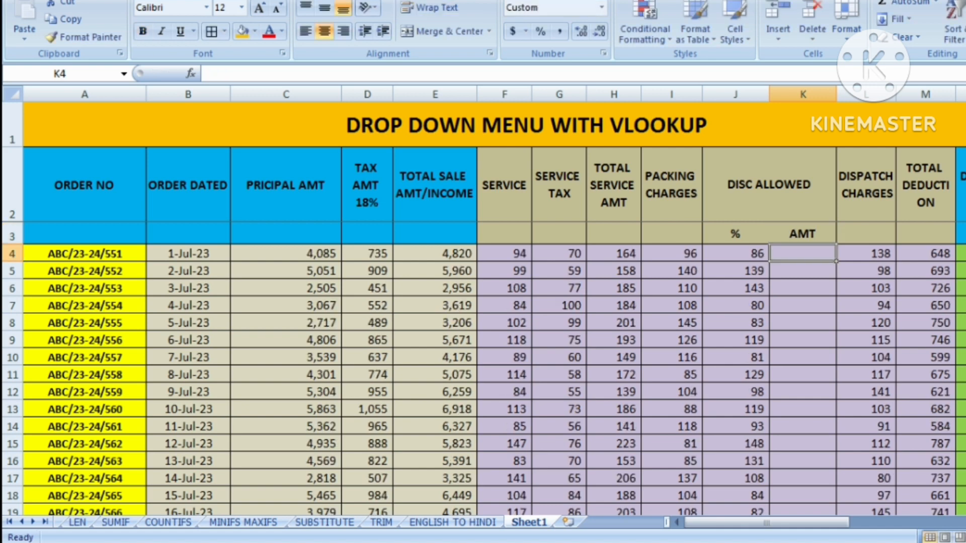
pyautogui.click(765, 198)
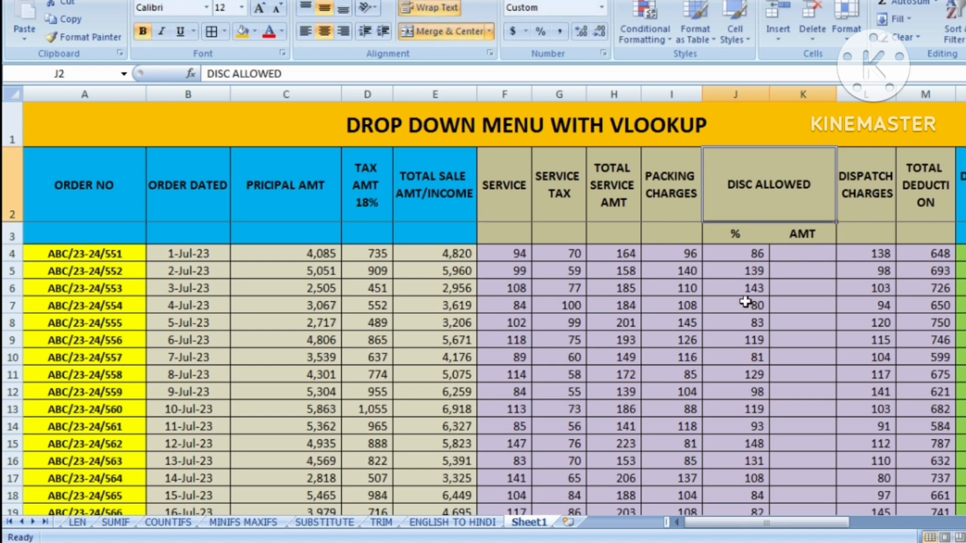
pyautogui.click(729, 254)
pyautogui.click(801, 255)
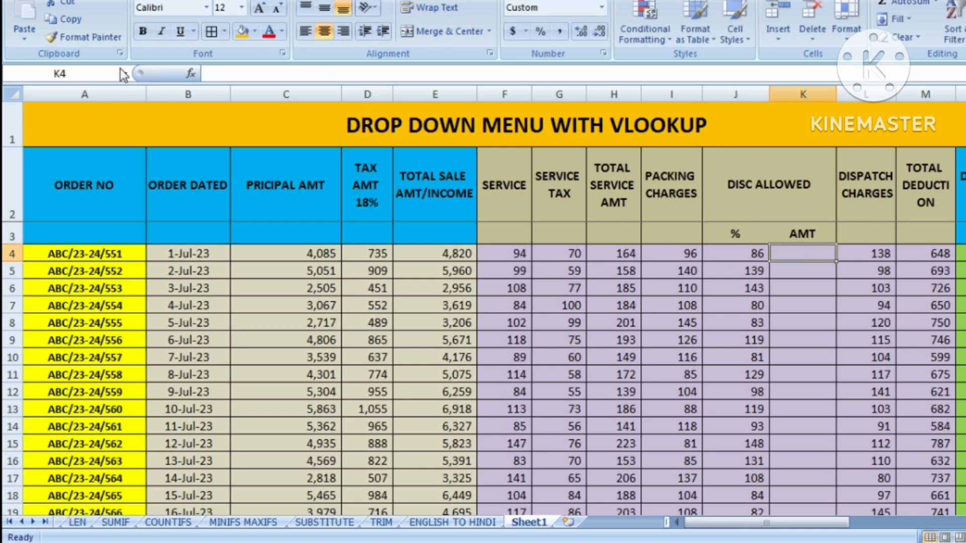
pyautogui.click(803, 234)
pyautogui.click(736, 234)
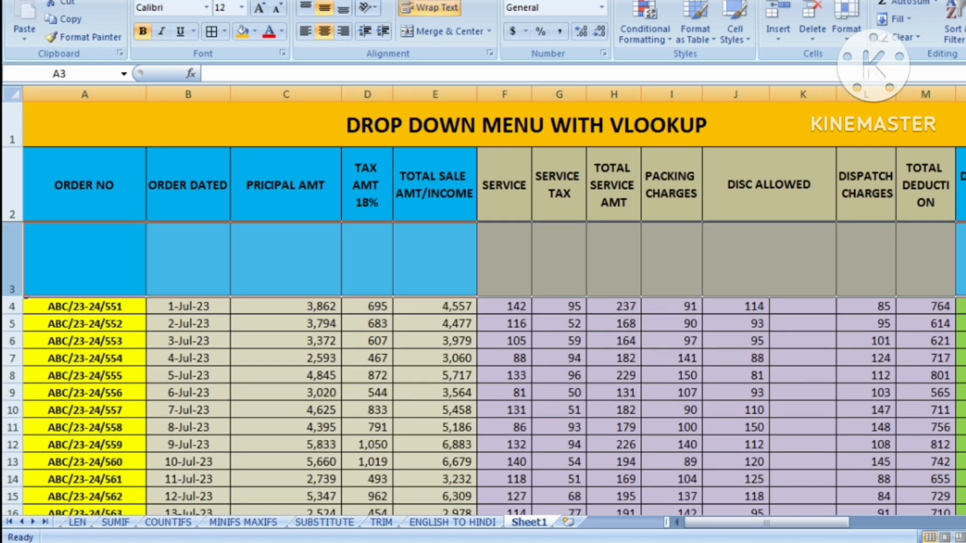
# Step: Undo the sub-heading row, the DISC ALLOWED heading merge and the inserted blank column
pyautogui.hotkey('ctrl', 'z')
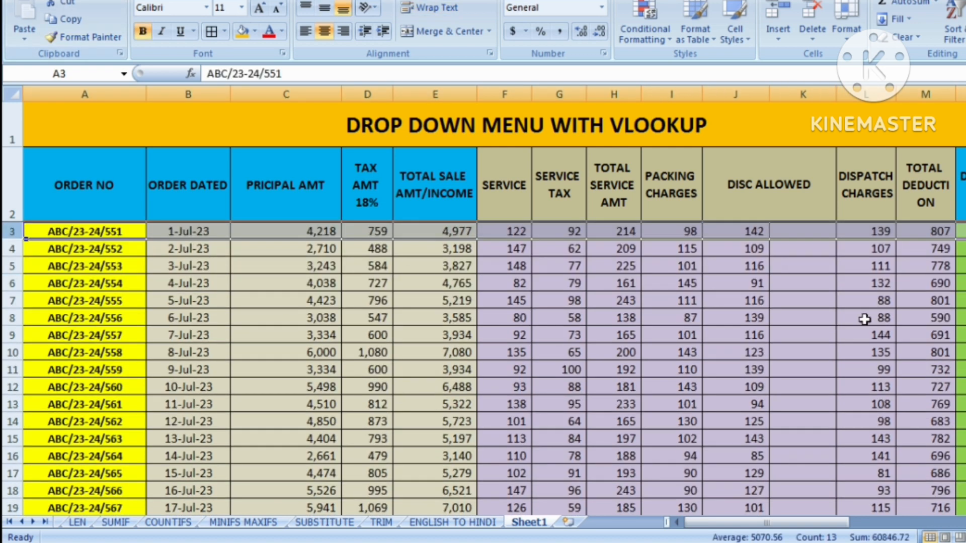
pyautogui.hotkey('ctrl', 'z')
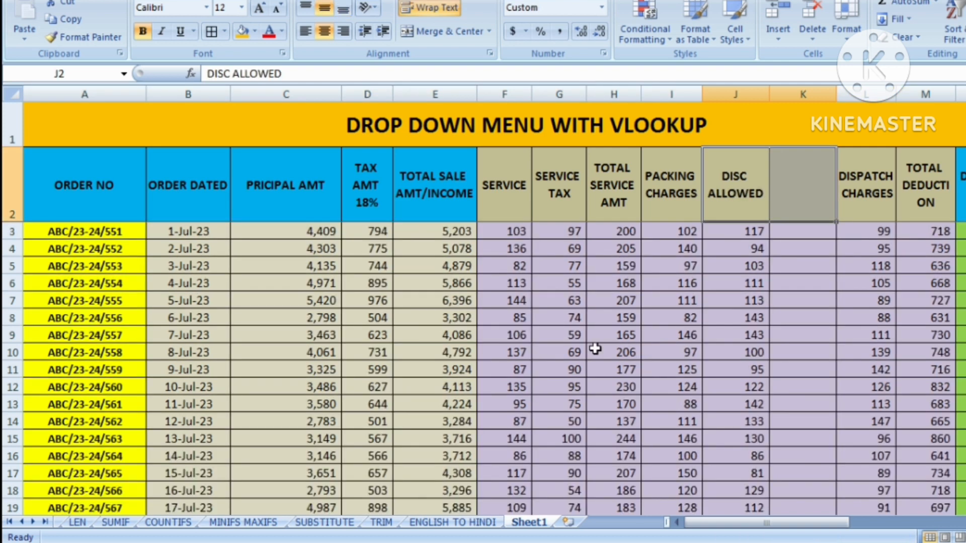
pyautogui.hotkey('ctrl', 'z')
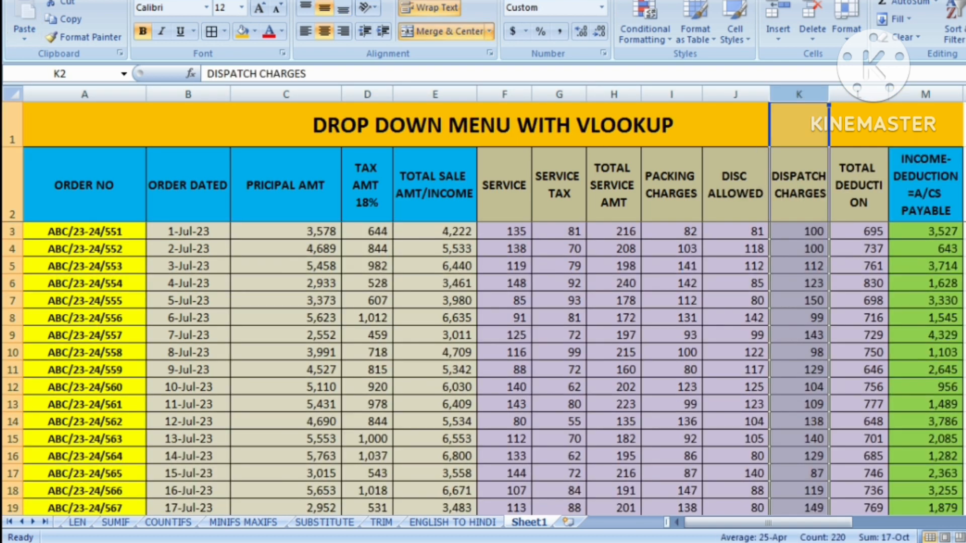
# Step: Check the formula in the first INCOME-DEDUCTION cell, M3, and review the order records down to January 2024
pyautogui.click(798, 308)
pyautogui.click(803, 177)
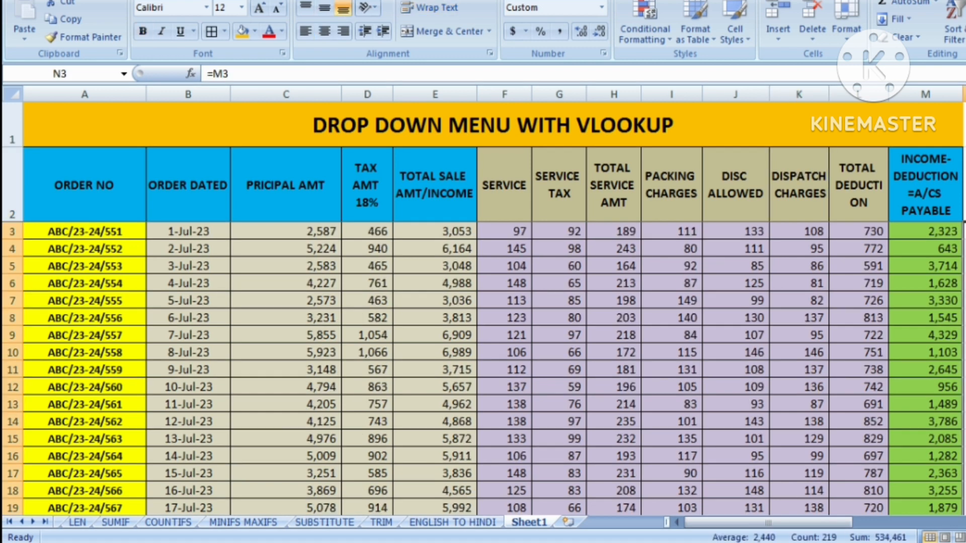
pyautogui.click(964, 352)
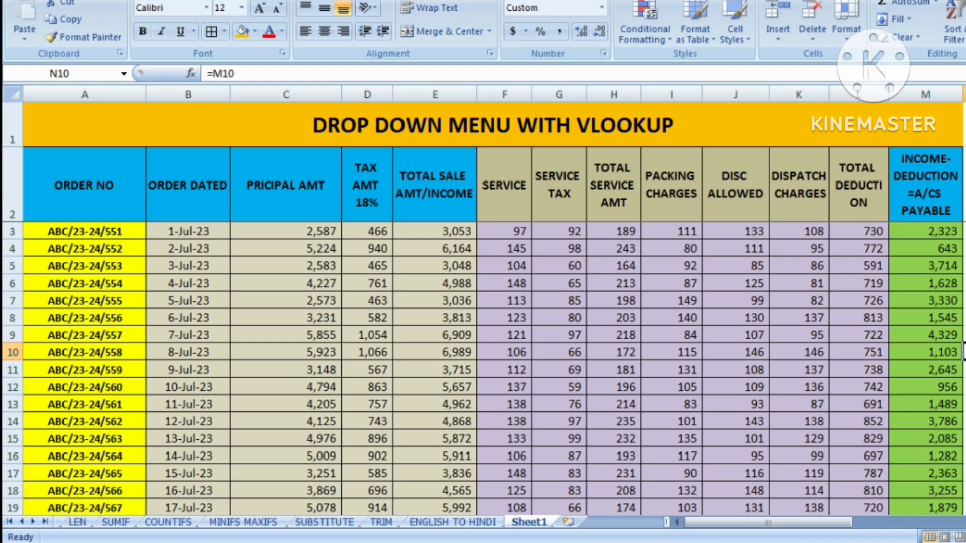
pyautogui.click(935, 238)
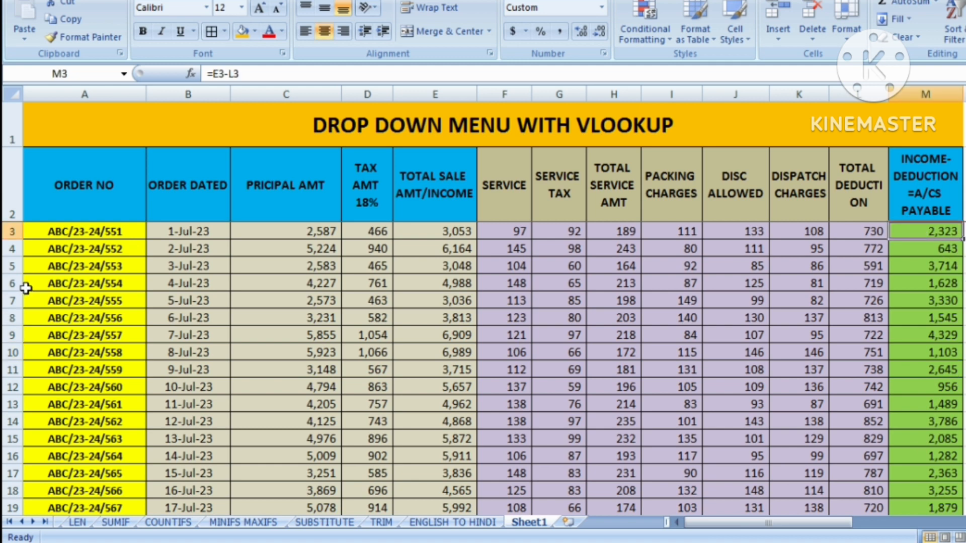
pyautogui.scroll(-6, 125, 301)
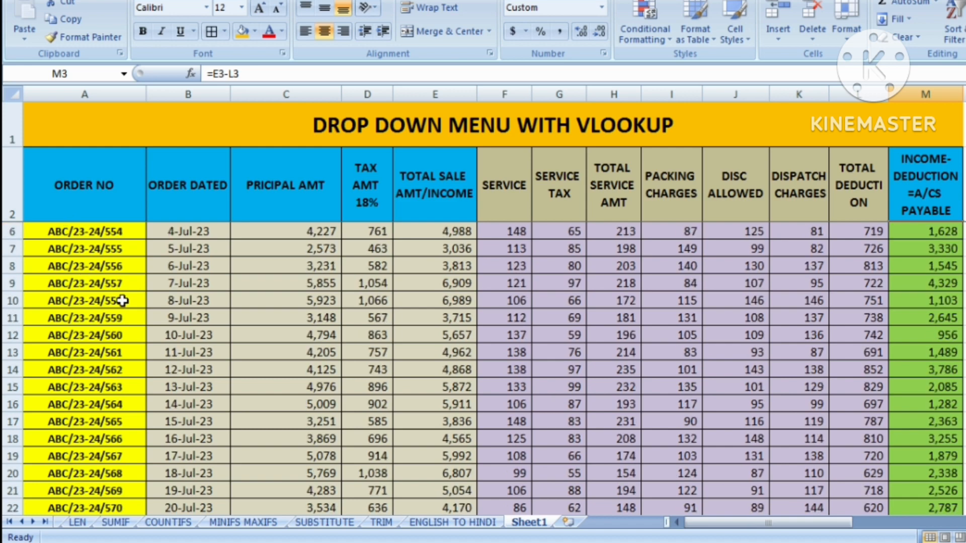
pyautogui.scroll(-20, 125, 301)
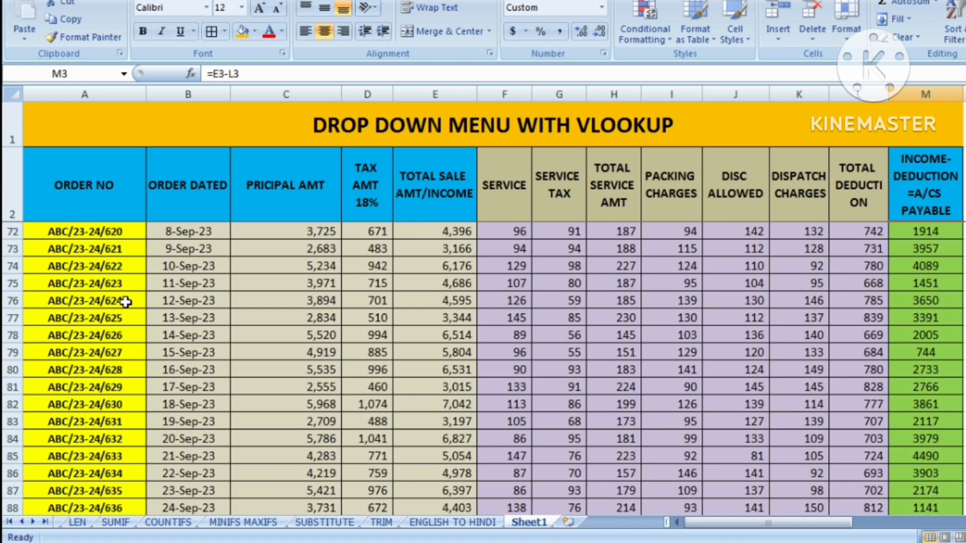
pyautogui.scroll(-18, 126, 302)
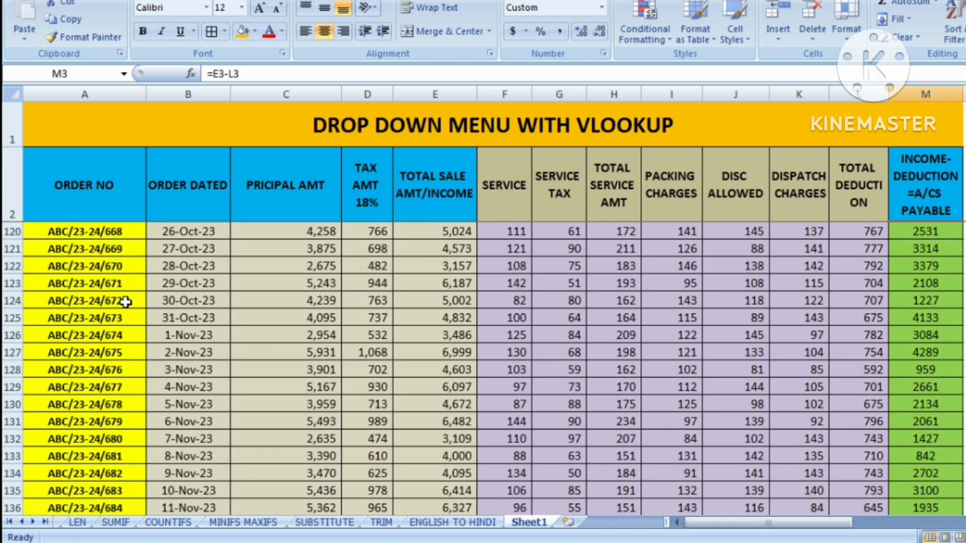
pyautogui.scroll(-14, 126, 302)
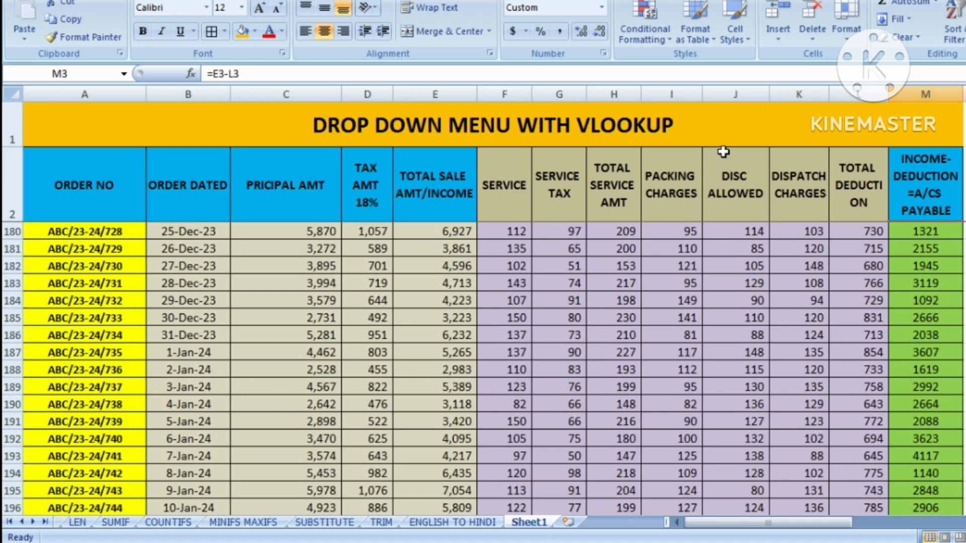
# Step: Extend the sheet title in A1 to read DROP DOWN MENU WITH VLOOKUP BIG DATA
pyautogui.click(563, 114)
pyautogui.click(417, 76)
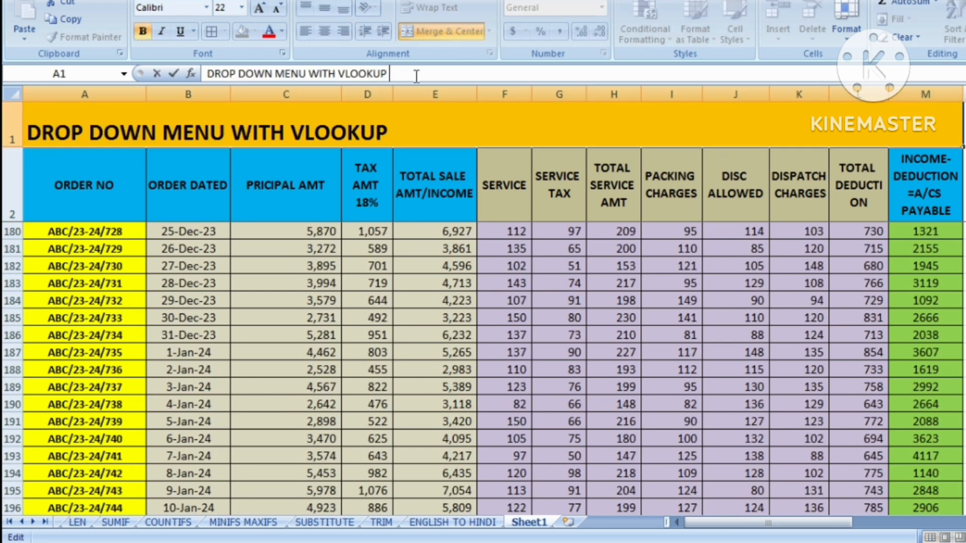
pyautogui.write('BIG D')
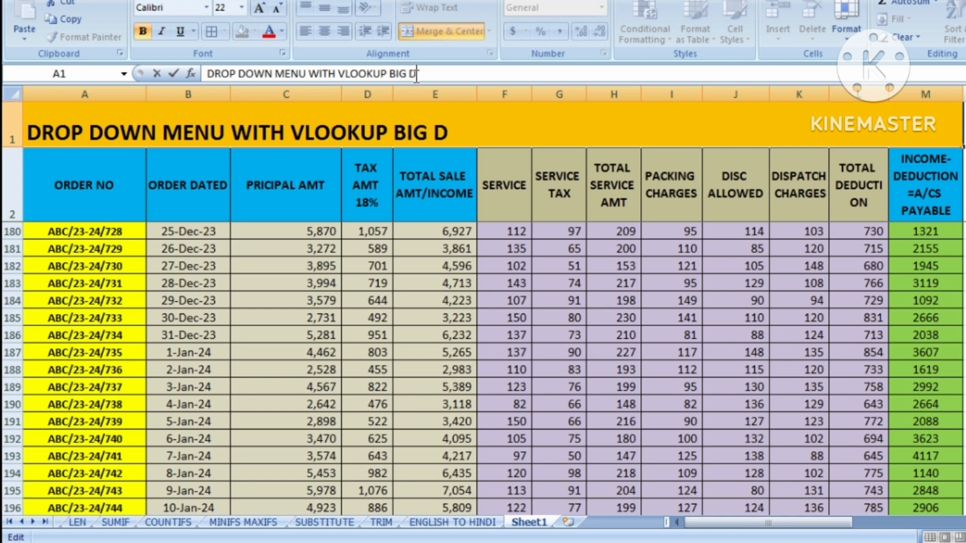
pyautogui.write('ATA')
pyautogui.press('Return')
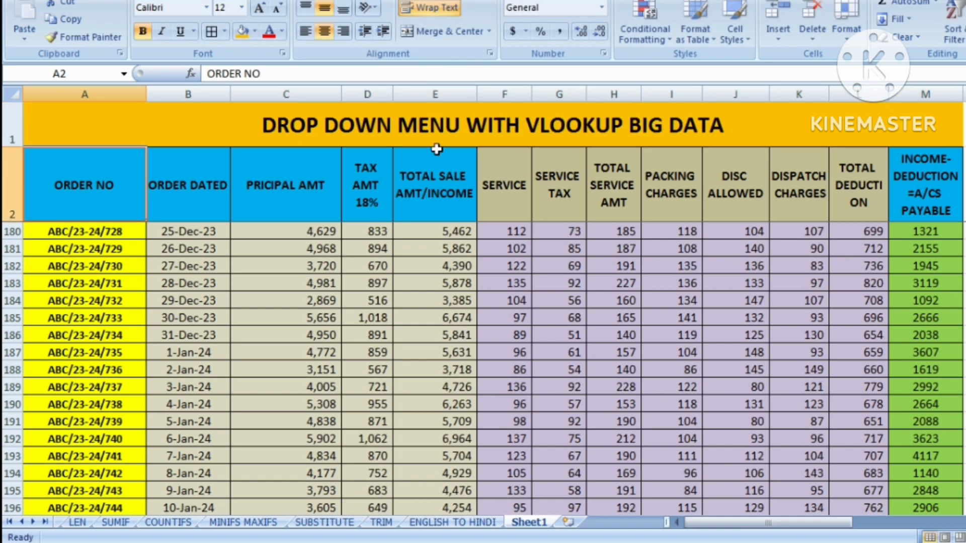
# Step: Look through the order table from the July 2023 records to the December 2023 records to gauge its extent
pyautogui.scroll(-6, 553, 428)
pyautogui.scroll(6, 557, 425)
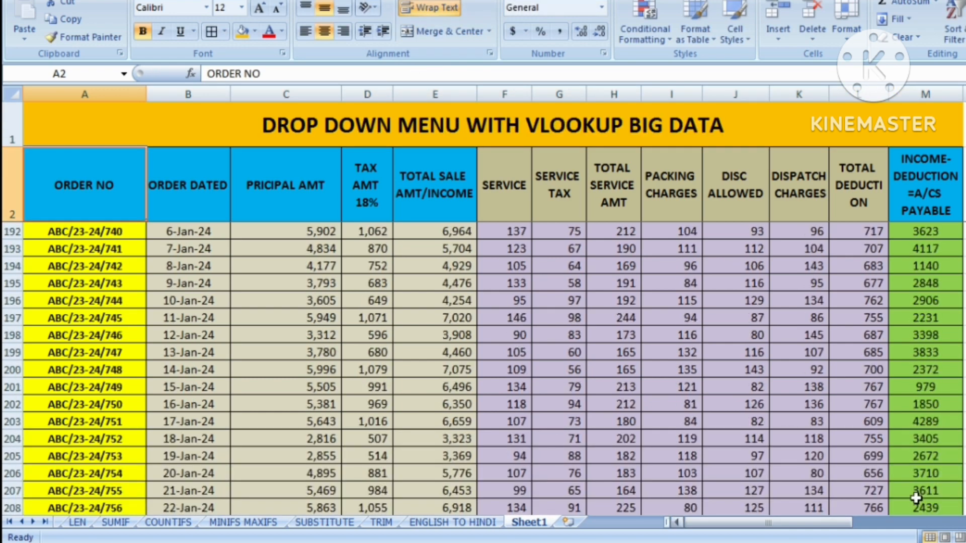
pyautogui.scroll(20, 494, 369)
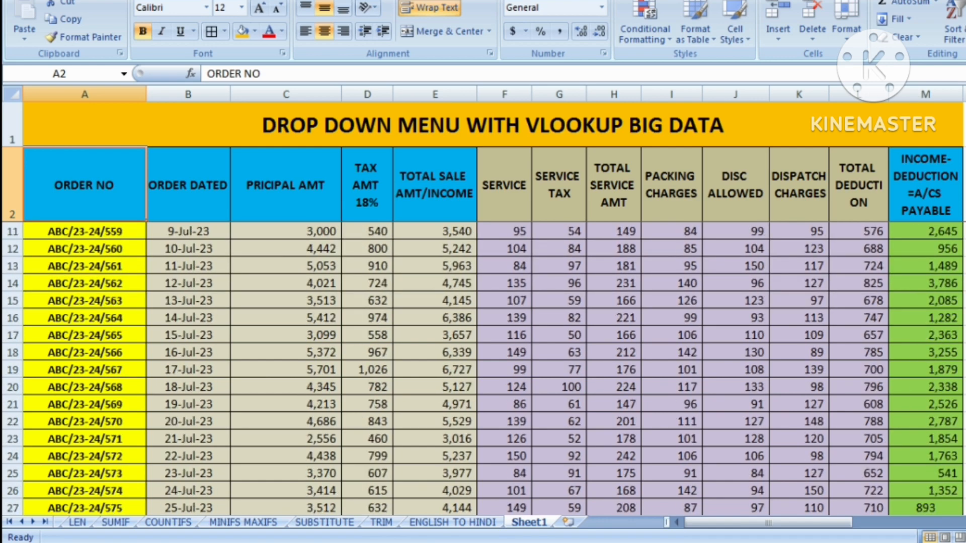
pyautogui.scroll(-16, 483, 369)
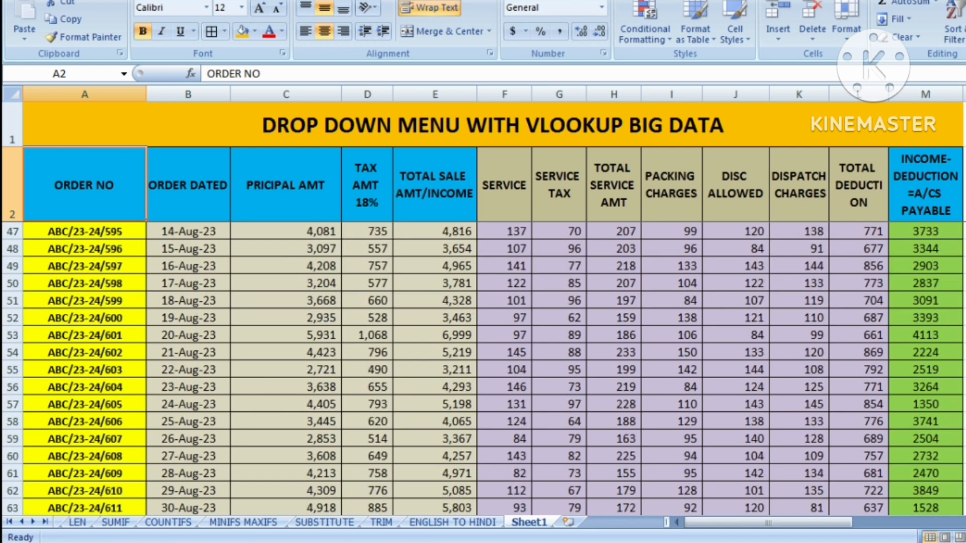
pyautogui.scroll(-18, 483, 370)
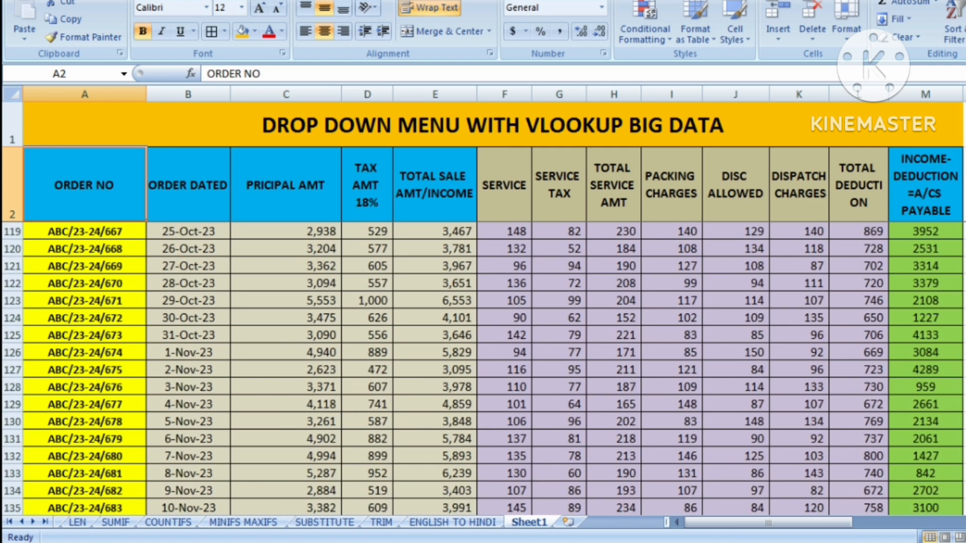
pyautogui.scroll(-12, 483, 370)
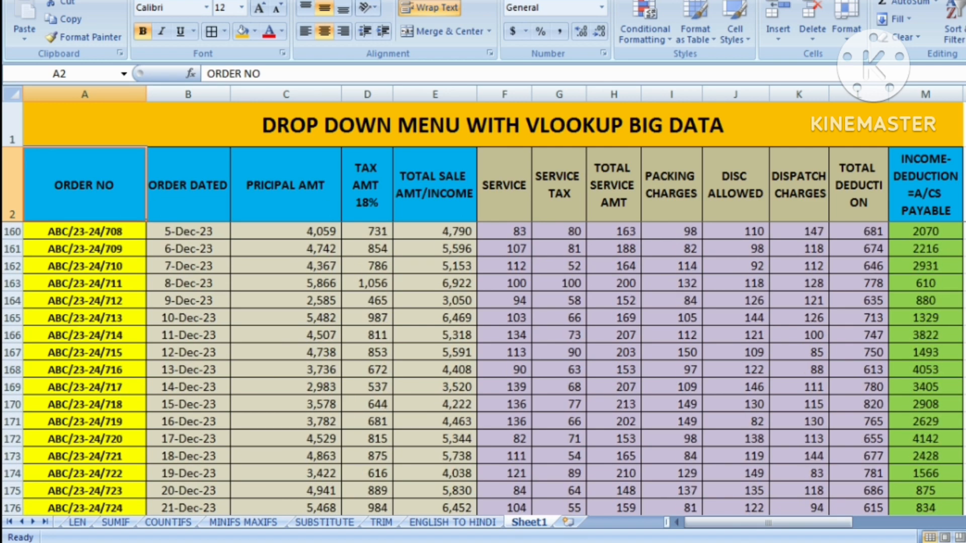
pyautogui.scroll(-5, 483, 370)
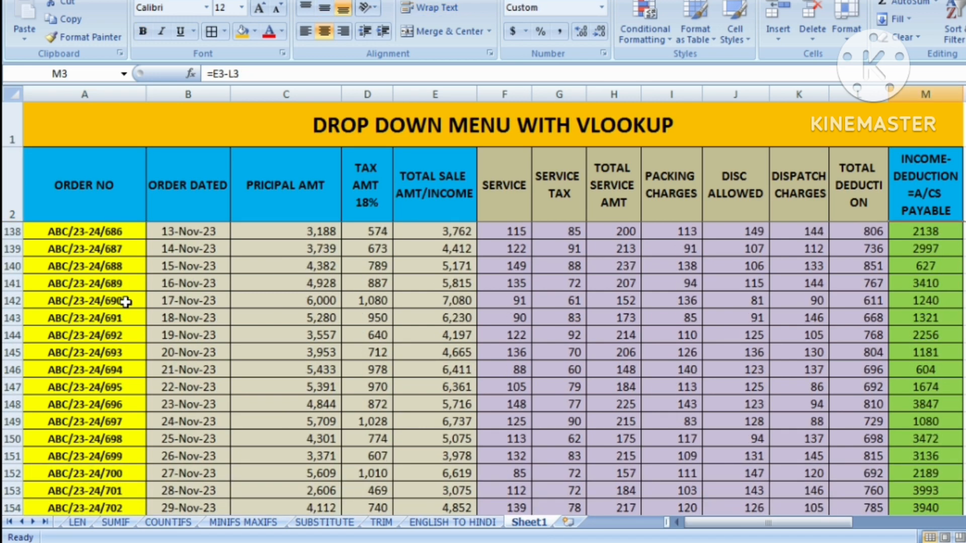
# Step: Append BIG DATA to the heading in A1 so it reads DROP DOWN MENU WITH VLOOKUP BIG DATA
pyautogui.click(563, 113)
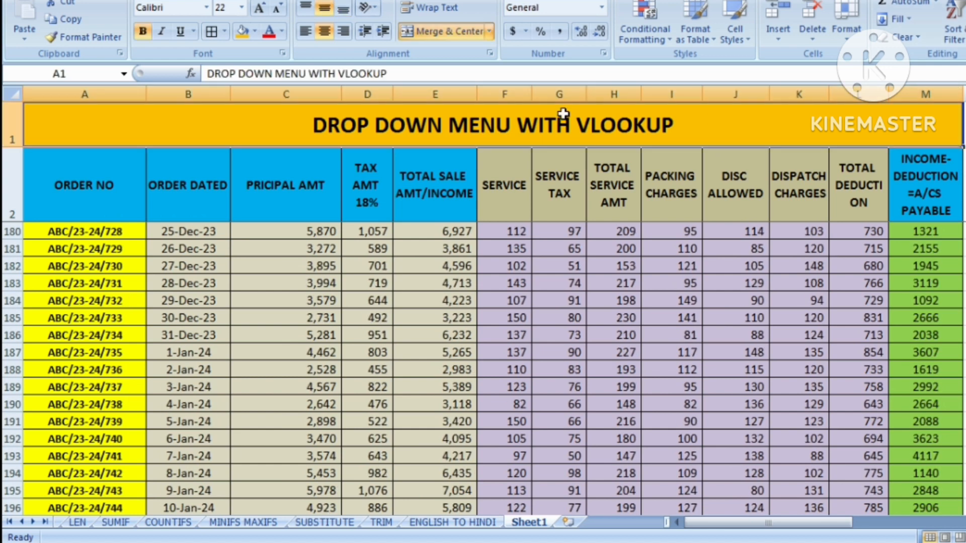
pyautogui.click(400, 75)
pyautogui.write('B')
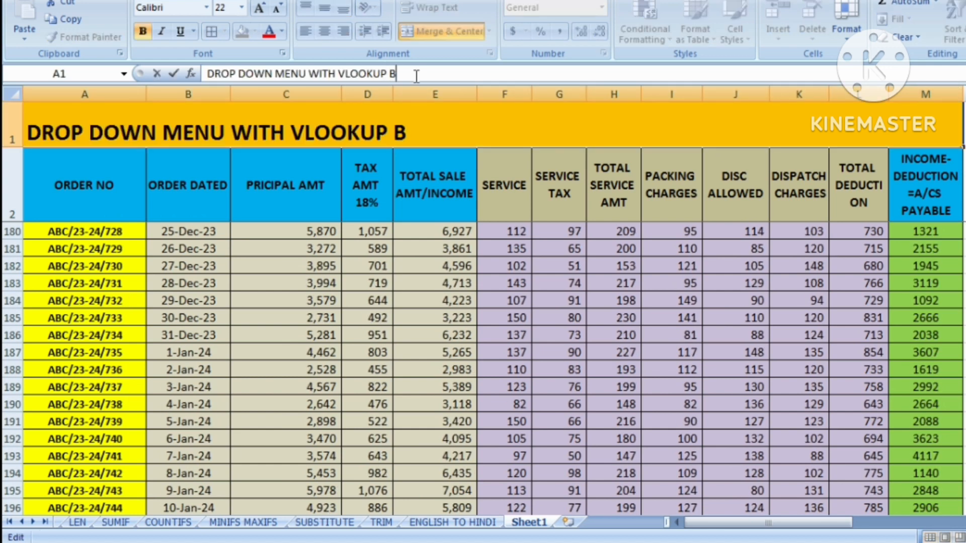
pyautogui.write('IG DATA')
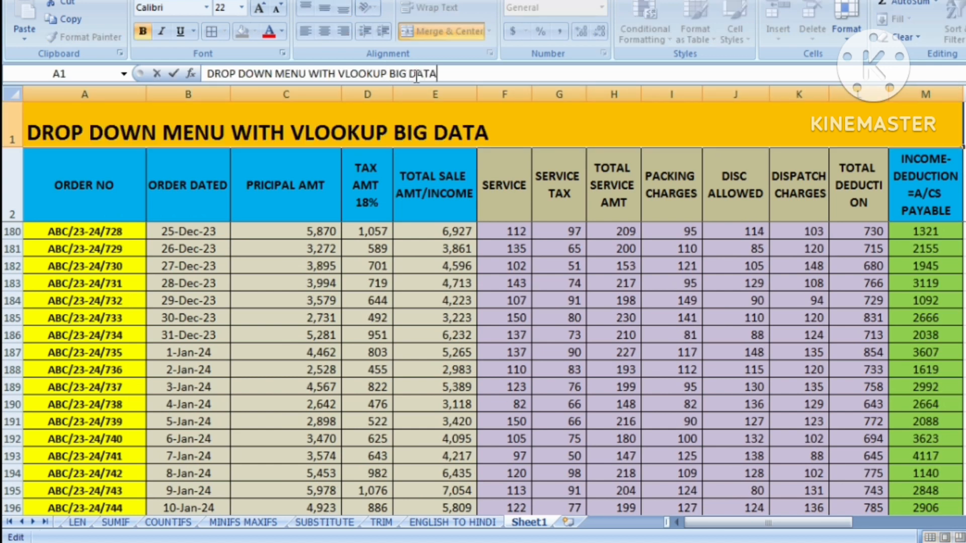
pyautogui.press('Return')
# Step: Review the order records from the start of July 2023 down to the end of the table in February 2024
pyautogui.scroll(-10, 553, 431)
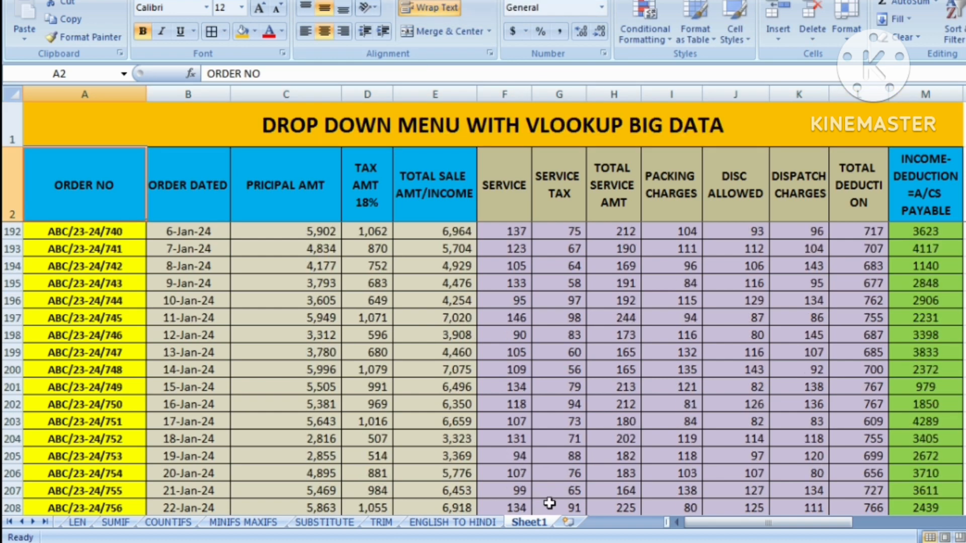
pyautogui.scroll(6, 554, 428)
pyautogui.scroll(20, 493, 368)
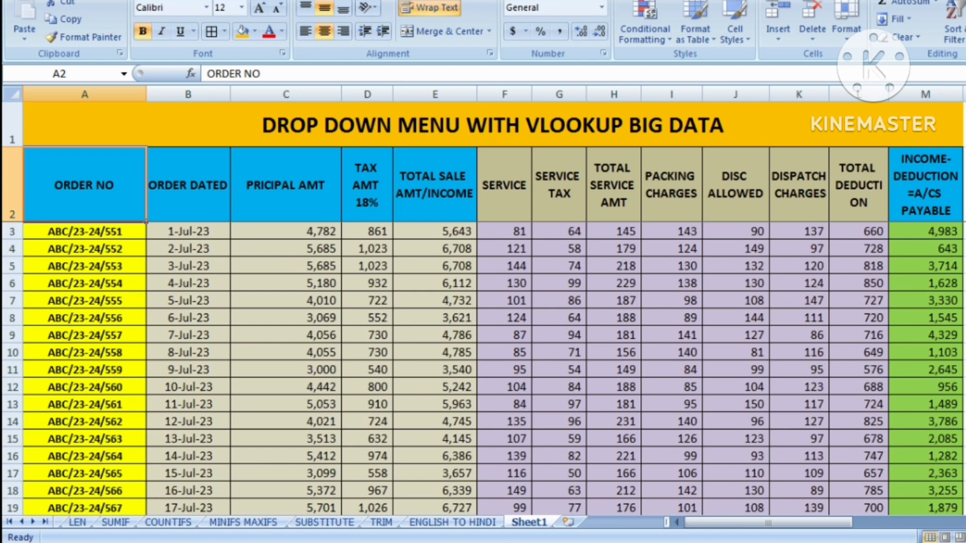
pyautogui.scroll(-14, 494, 367)
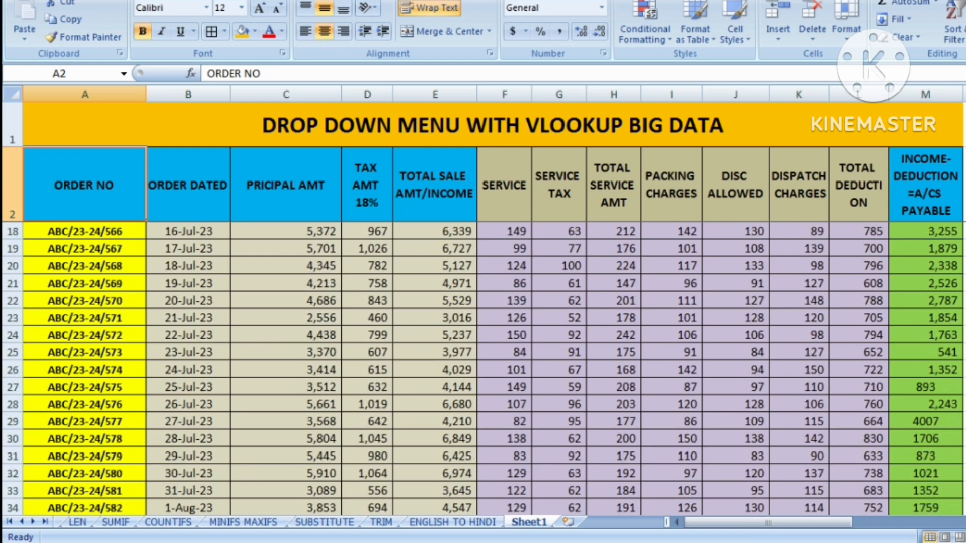
pyautogui.scroll(-15, 493, 367)
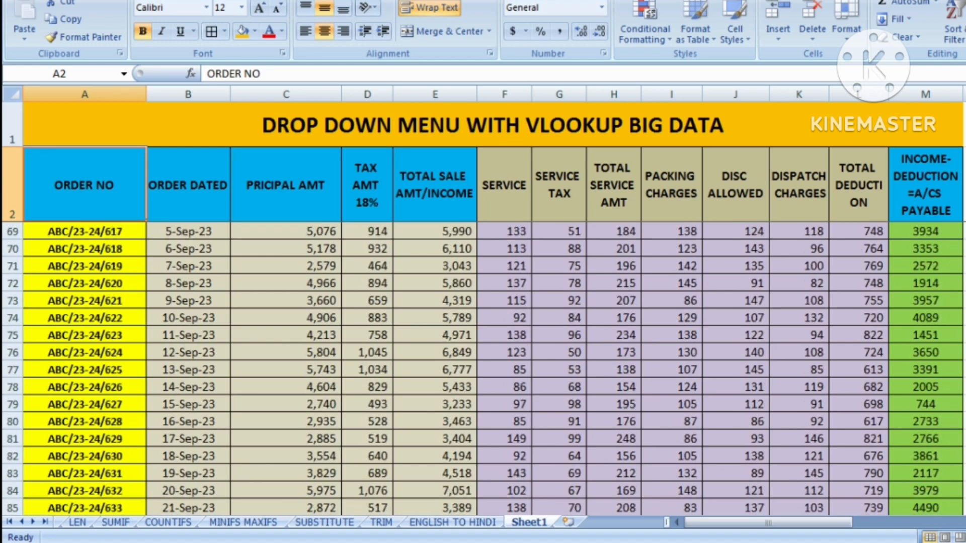
pyautogui.scroll(-14, 493, 368)
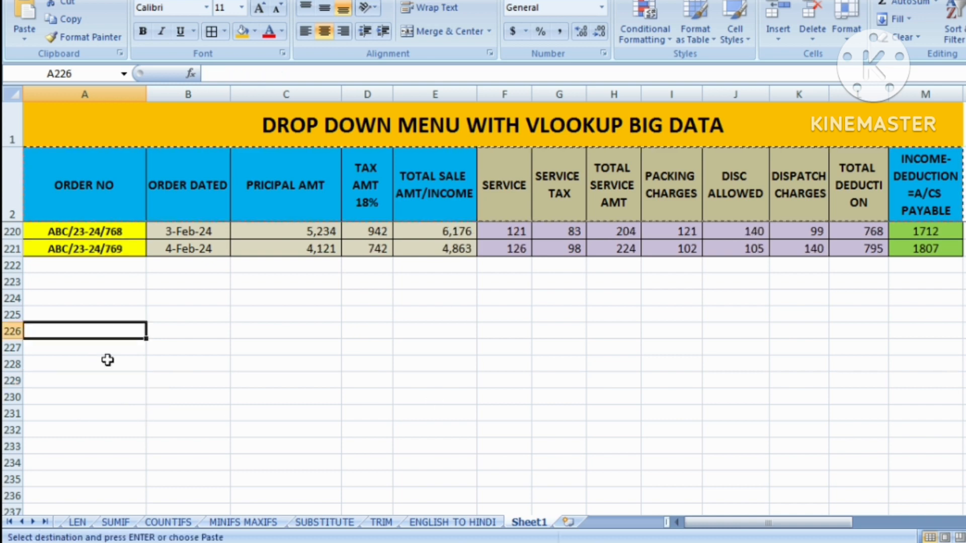
# Step: Paste the copied column headings from row 2 into row 226 below the order records and clear the copy selection
pyautogui.write('ORDER NO\tORDER DATED\tPRICIPAL AMT\tTAX AMT 18%\tTOTAL SALE AMT/INCOME\tSERVICE\tSERVICE TAX\tTOTAL SERVICE AMT\tPACKING CHARGES\tDISC ALLOWED\tDISPATCH CHARGES\tTOTAL DEDUCTION\tINCOME-DEDUCTION =A/CS PAYABLE')
pyautogui.click(221, 453)
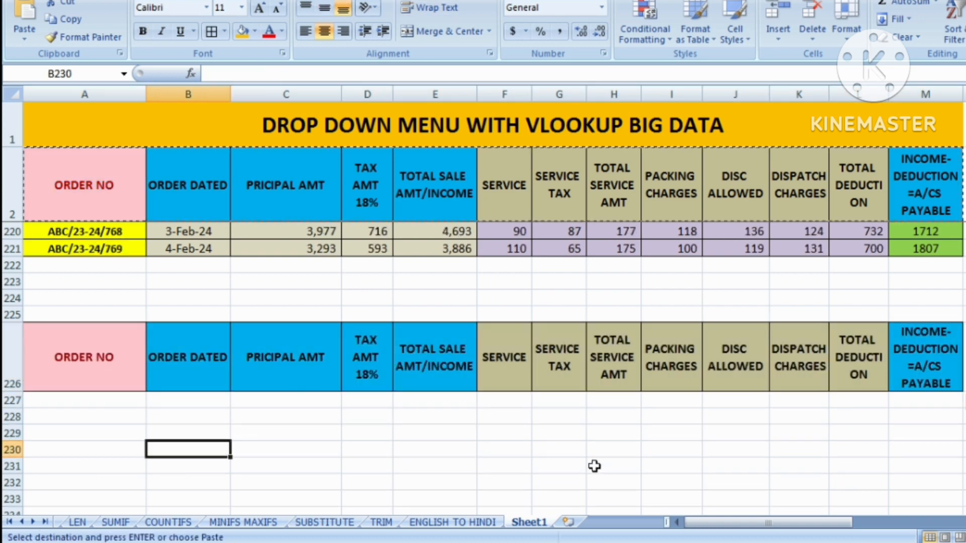
pyautogui.scroll(-1, 608, 475)
pyautogui.press('Escape')
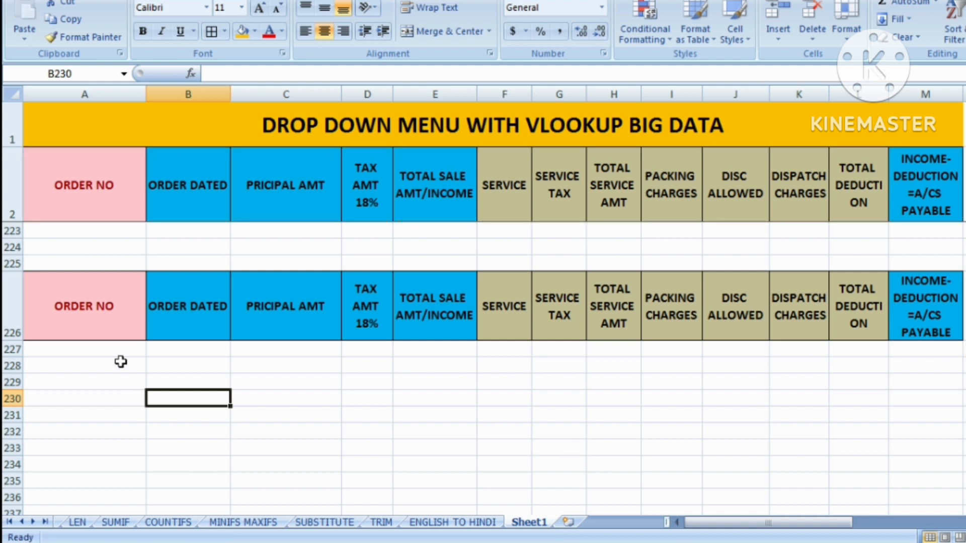
# Step: Delete two of the blank rows between the last order record and the copied headings
pyautogui.click(102, 351)
pyautogui.scroll(2, 99, 292)
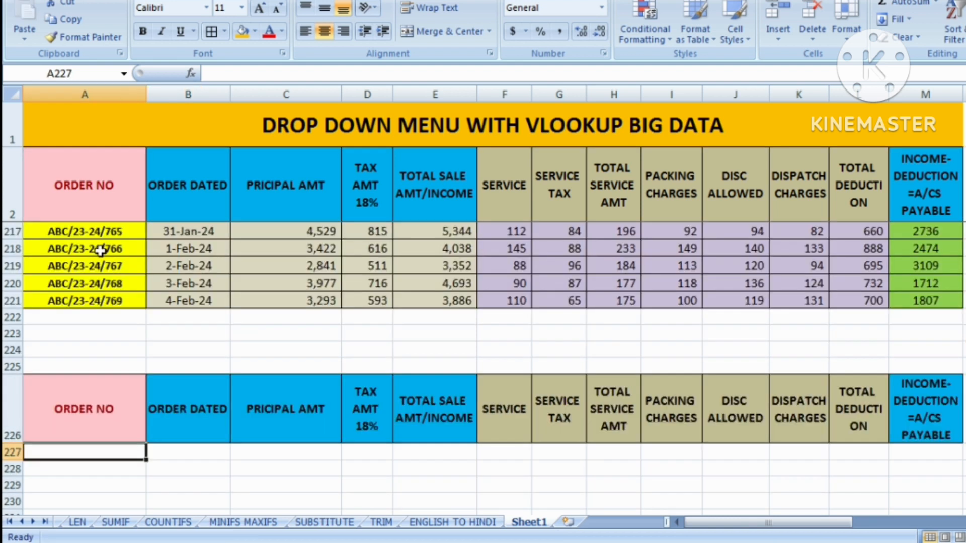
pyautogui.moveTo(12, 334); pyautogui.dragTo(10, 358)
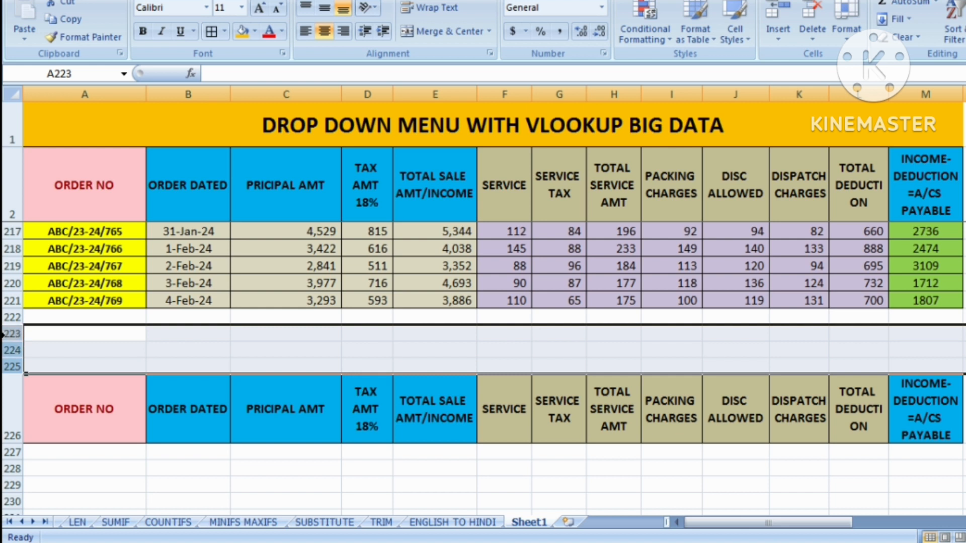
pyautogui.moveTo(5, 333); pyautogui.dragTo(6, 350)
pyautogui.hotkey('ctrl', '-')
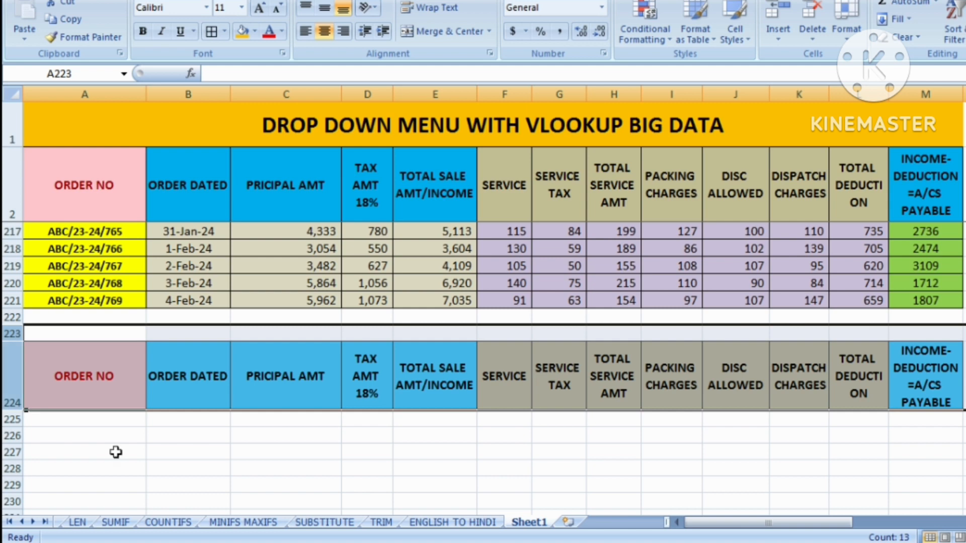
pyautogui.click(163, 450)
# Step: Open data validation for A225, the cell below the copied ORDER NO heading, and allow only List values
pyautogui.scroll(2, 104, 288)
pyautogui.scroll(2, 104, 285)
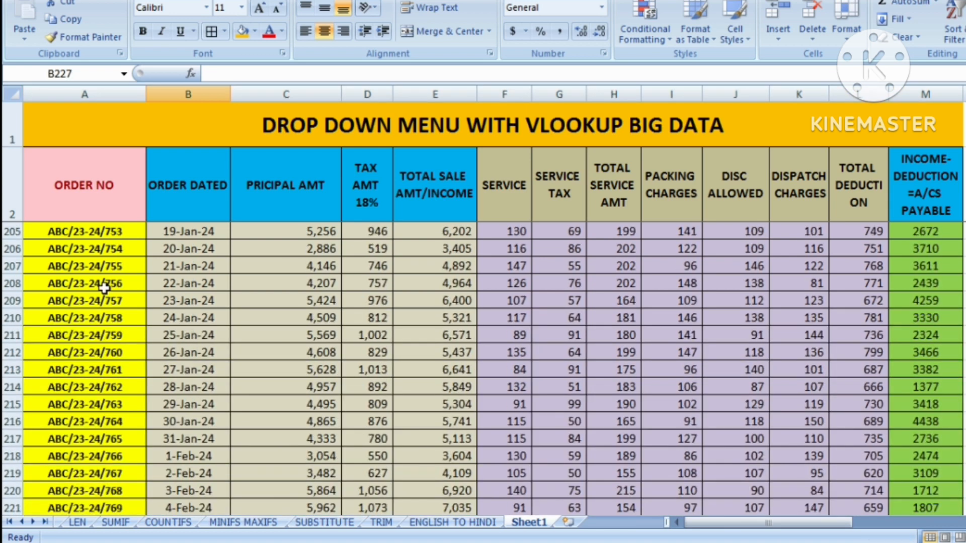
pyautogui.scroll(-5, 104, 286)
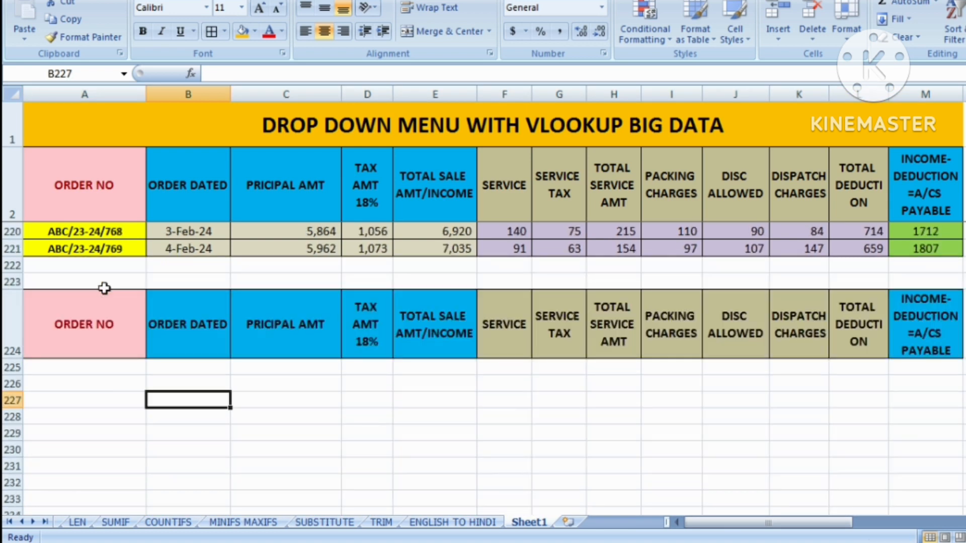
pyautogui.click(101, 371)
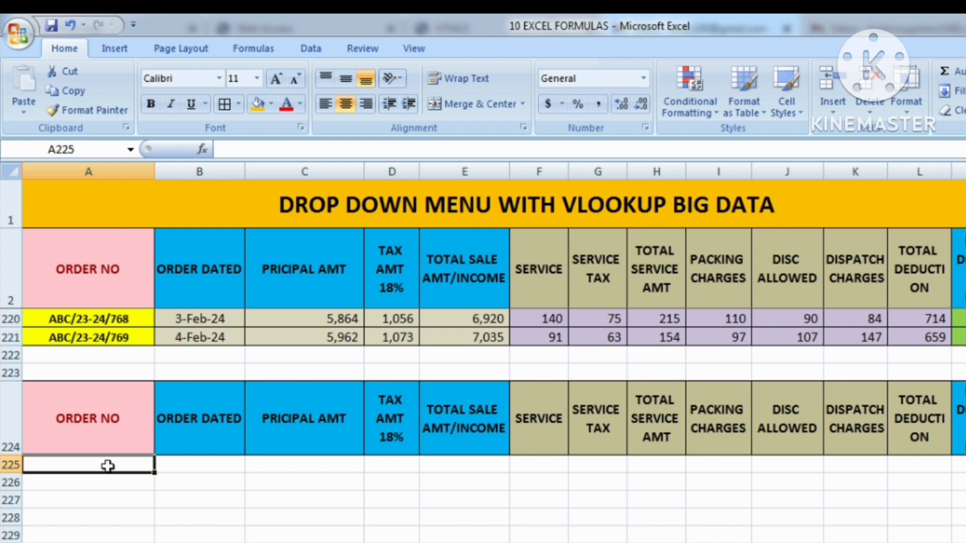
pyautogui.click(311, 48)
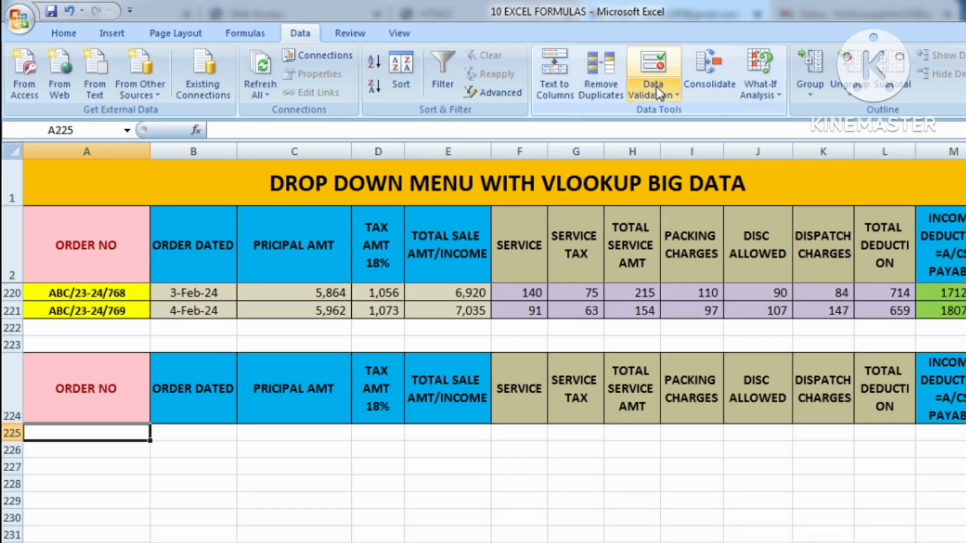
pyautogui.click(678, 96)
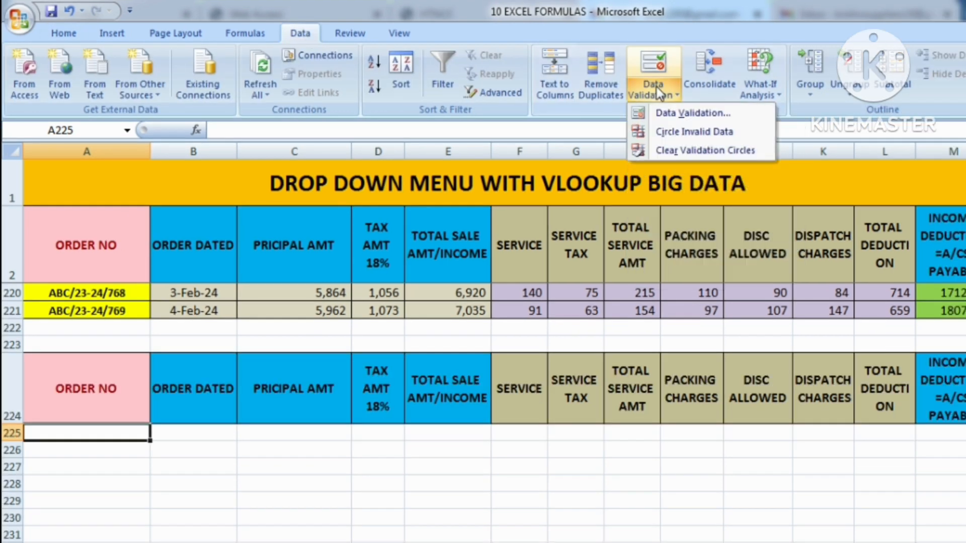
pyautogui.click(673, 115)
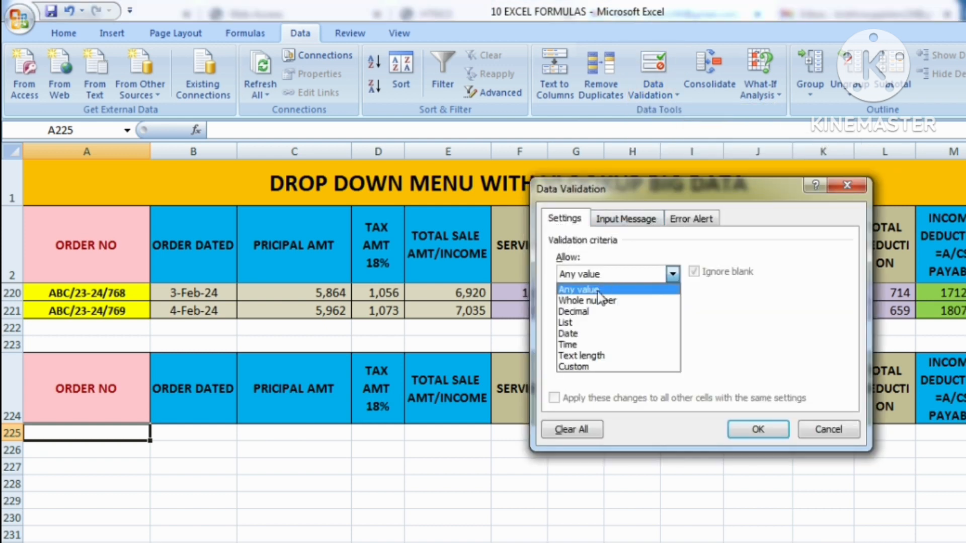
pyautogui.click(571, 323)
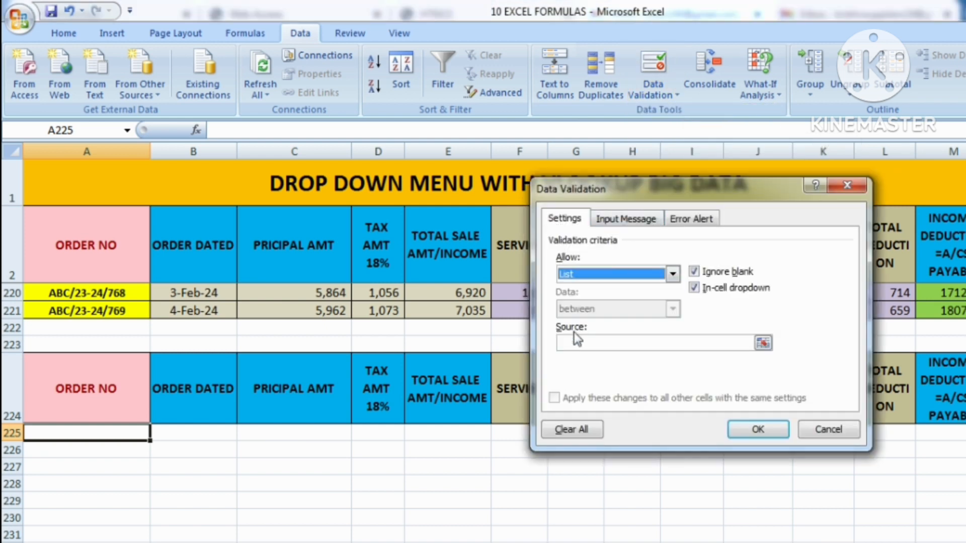
# Step: Set the list source to the order numbers in =$A$3:$A$221 and apply the validation to A225
pyautogui.click(573, 349)
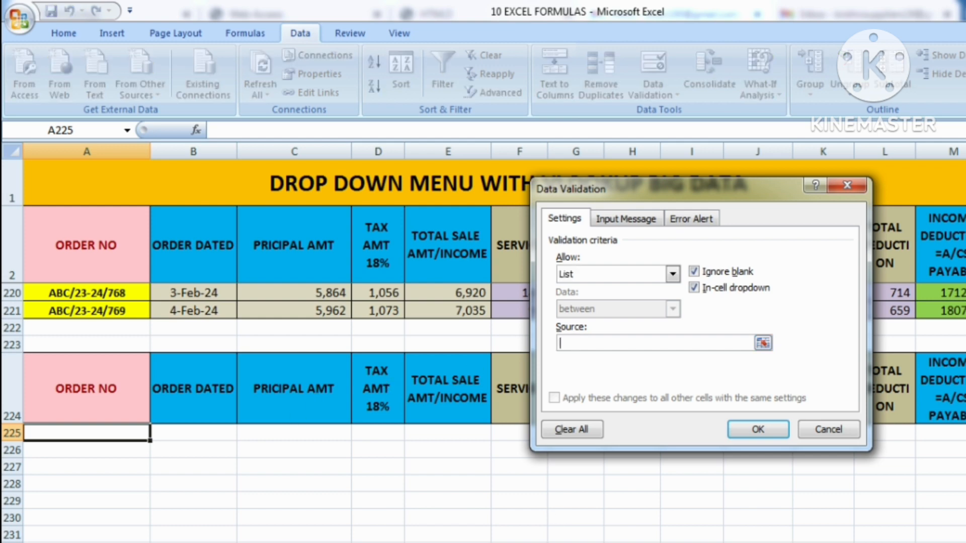
pyautogui.scroll(20, 266, 402)
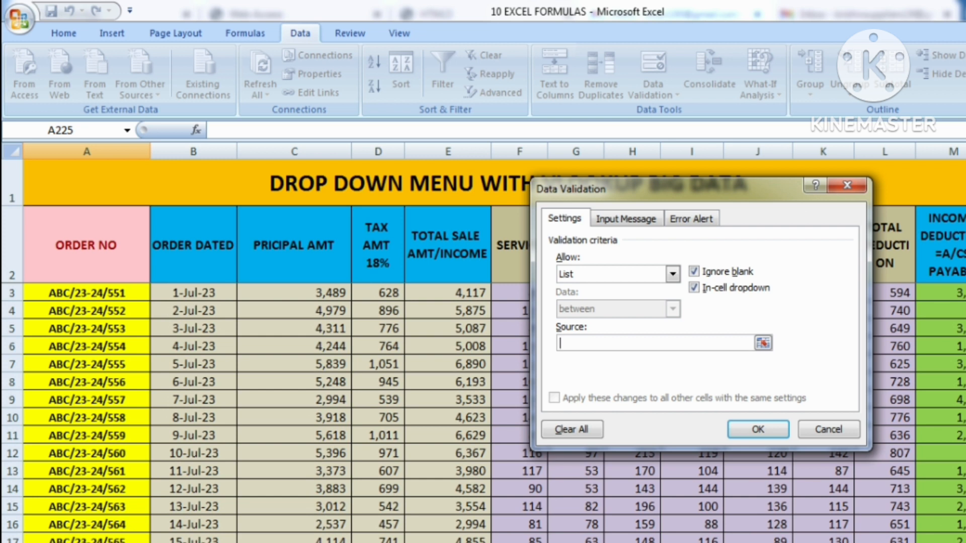
pyautogui.click(102, 293)
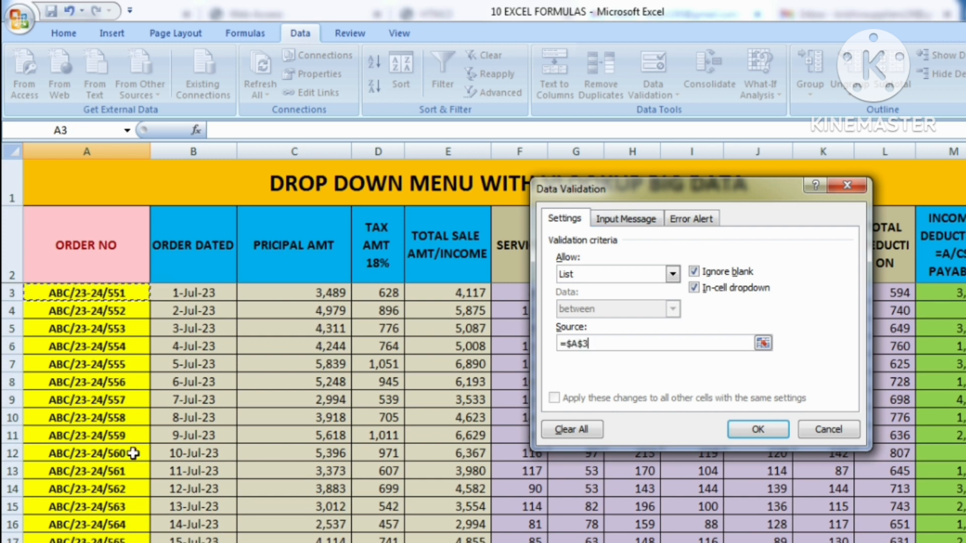
pyautogui.hotkey('ctrl', 'shift', 'Down')
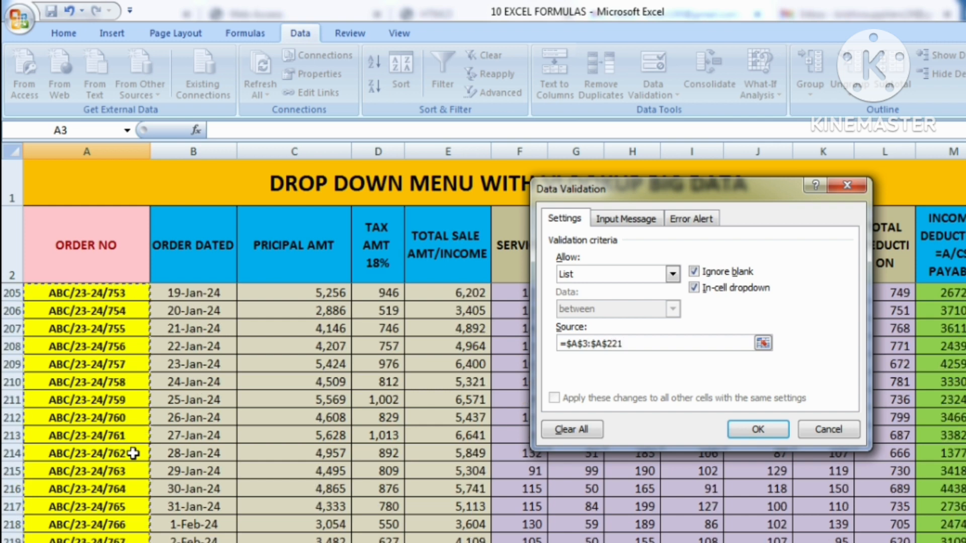
pyautogui.scroll(-2, 133, 454)
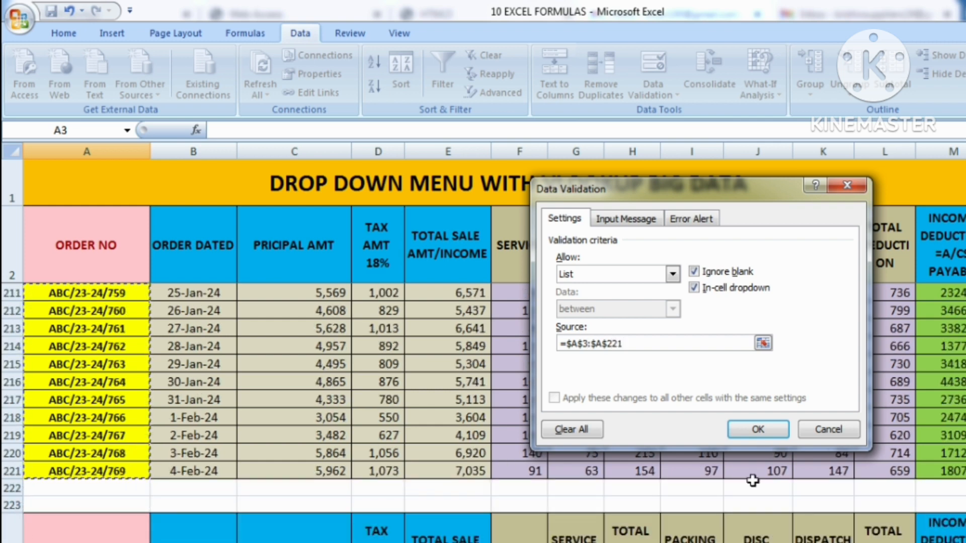
pyautogui.click(753, 432)
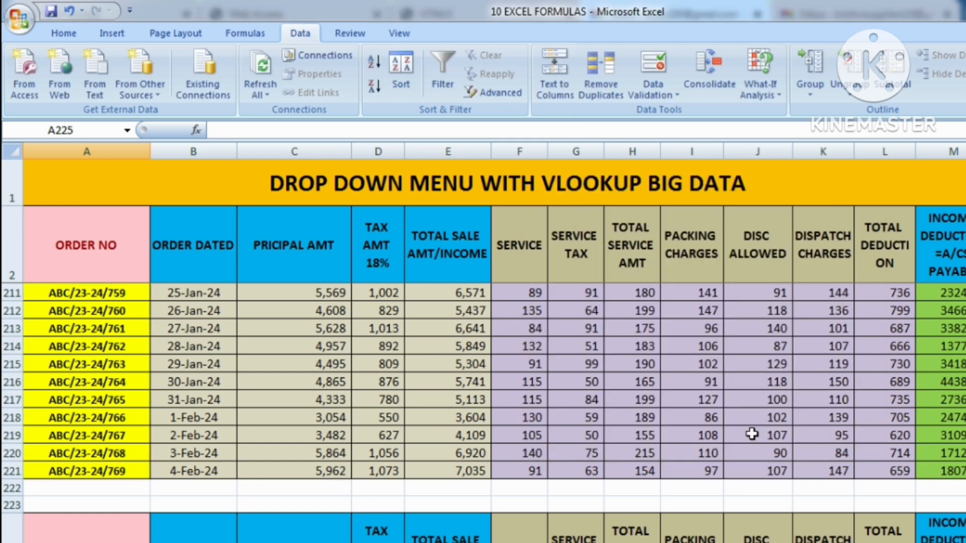
# Step: Try the drop-down in A225 by choosing the first order number and then the fifth one
pyautogui.scroll(-2, 426, 419)
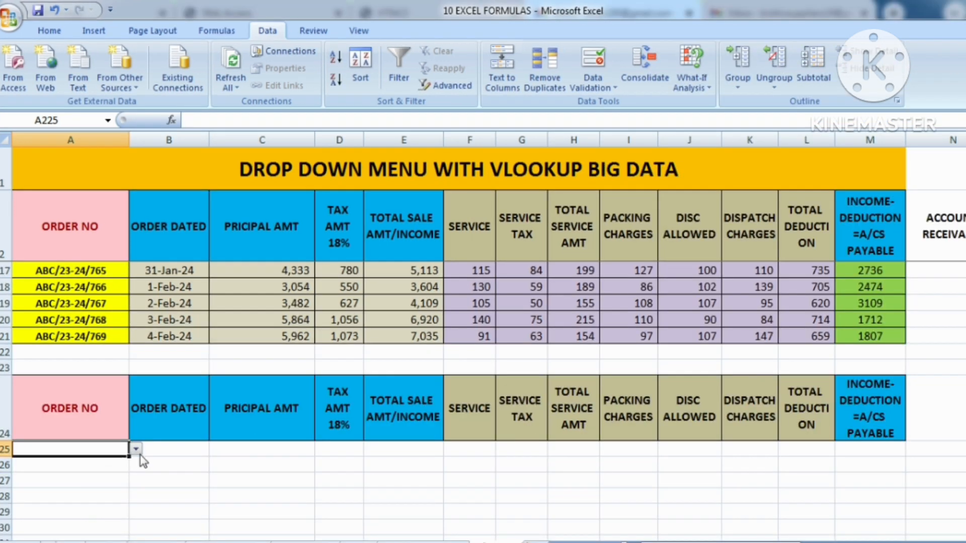
pyautogui.click(137, 450)
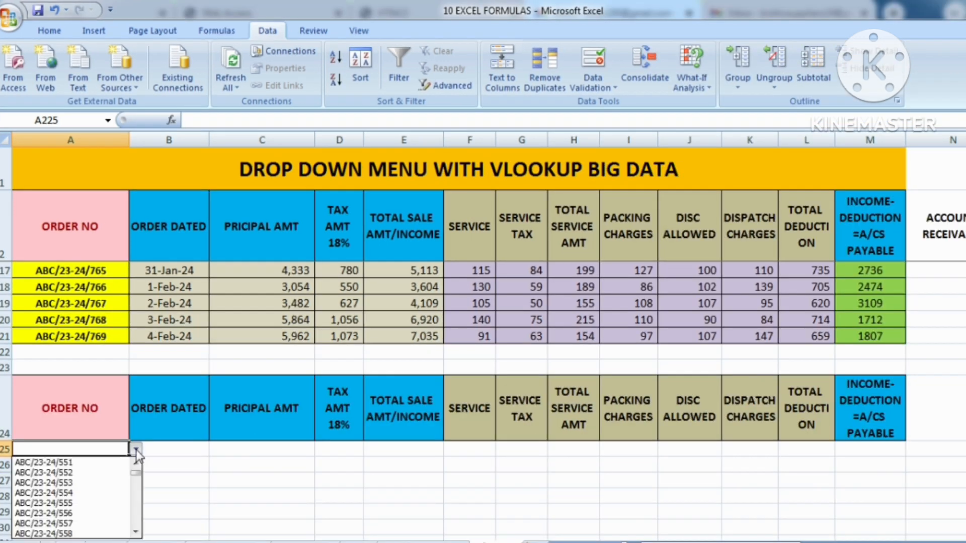
pyautogui.click(73, 464)
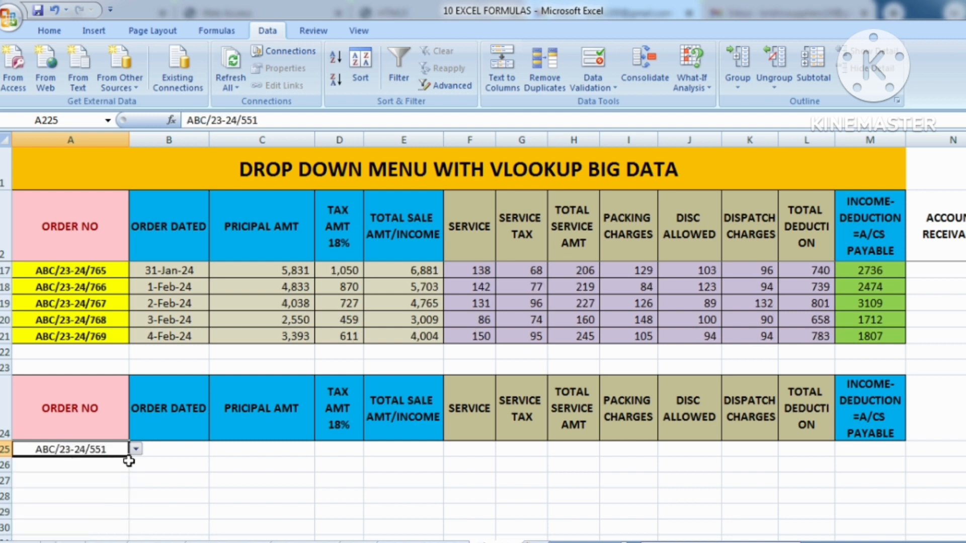
pyautogui.click(136, 449)
pyautogui.click(79, 504)
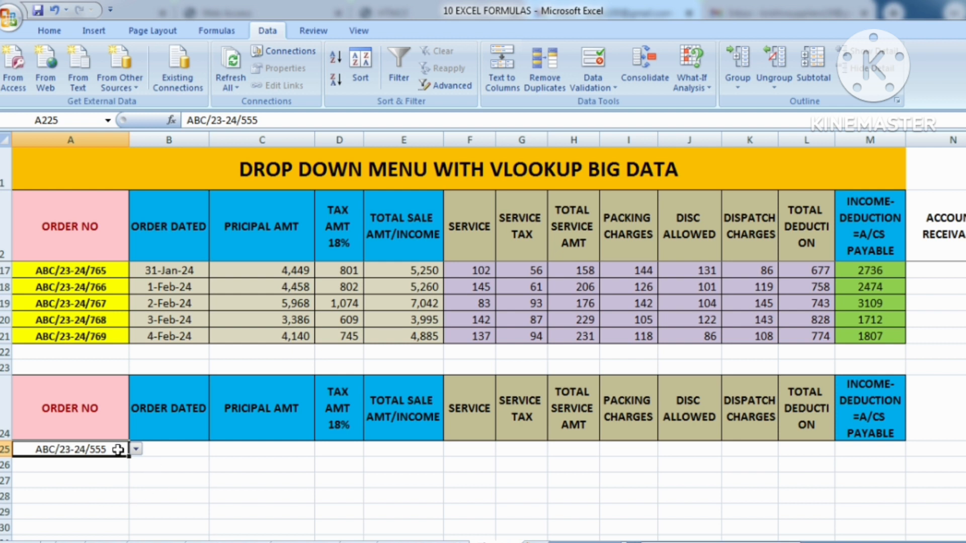
# Step: Increase the height of row 225 to about double and select the whole row
pyautogui.click(142, 450)
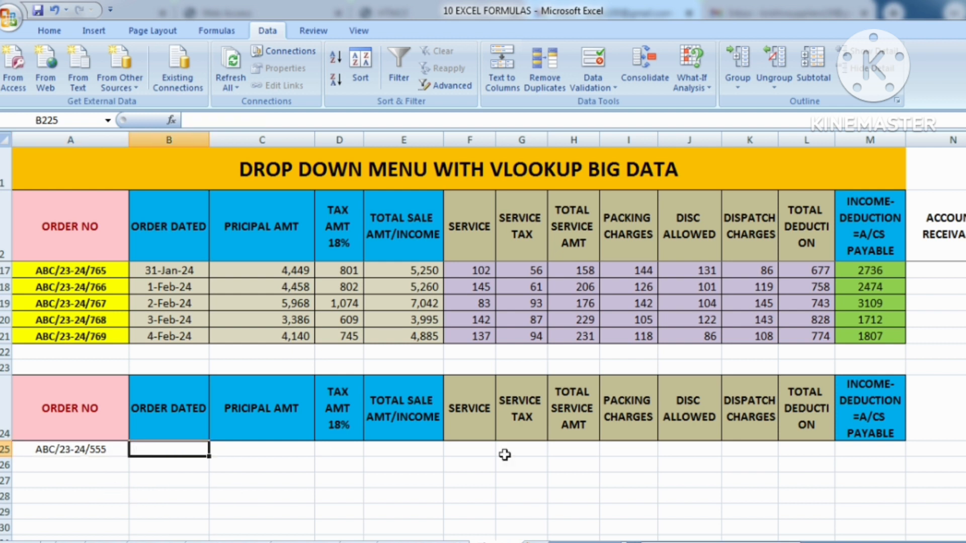
pyautogui.scroll(-1, 199, 477)
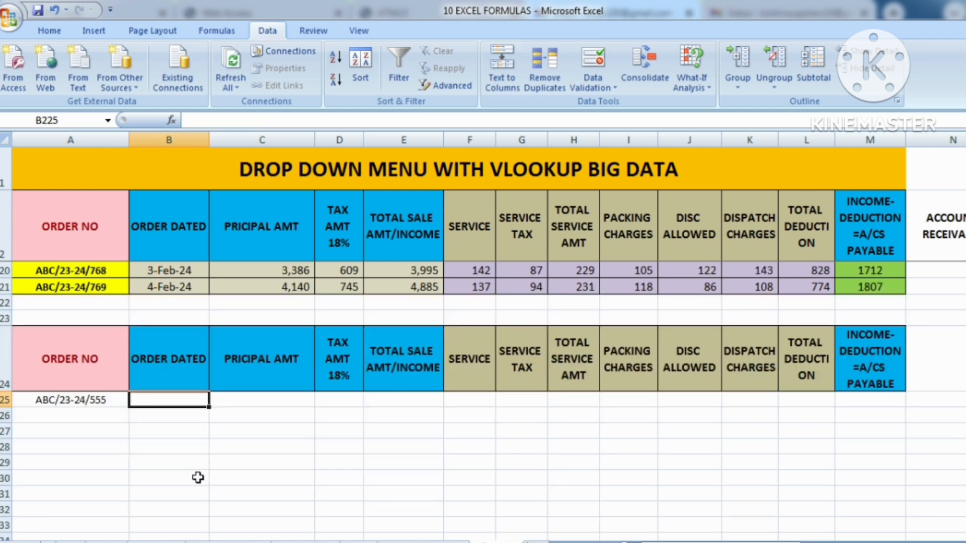
pyautogui.click(54, 431)
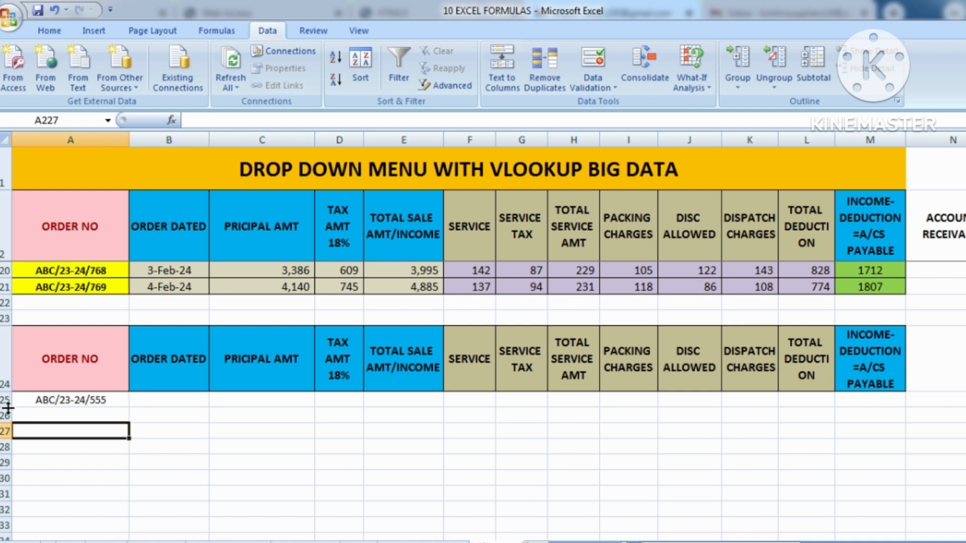
pyautogui.moveTo(6, 407); pyautogui.dragTo(6, 425)
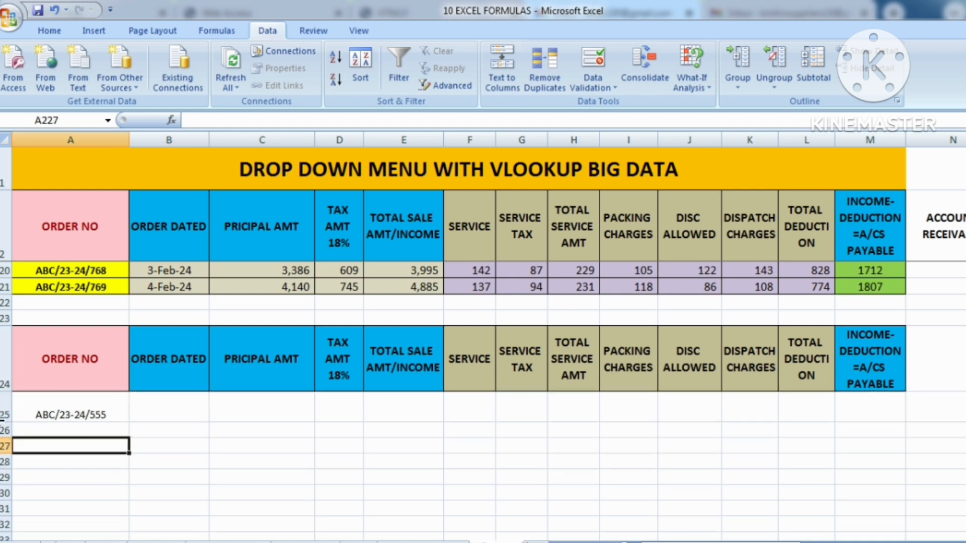
pyautogui.click(4, 400)
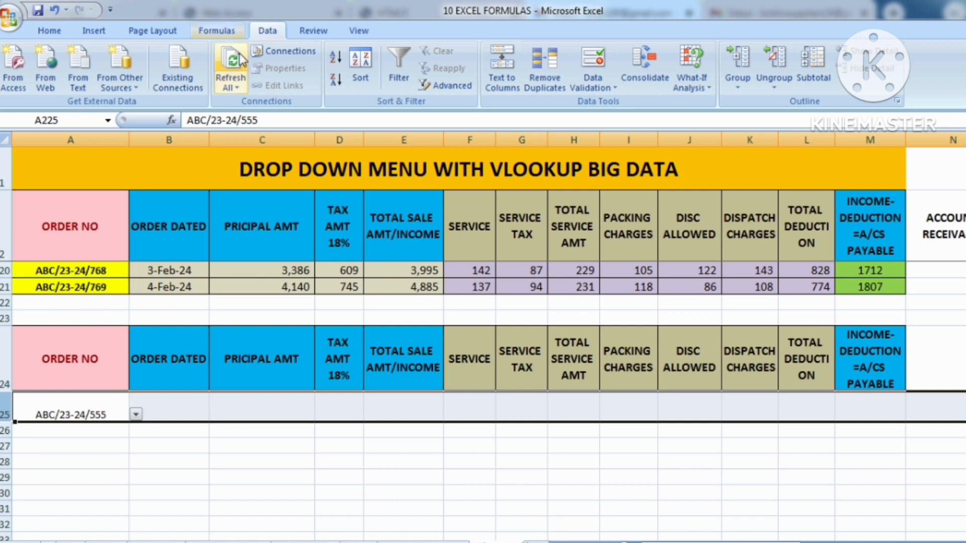
# Step: Enlarge the font of row 225 to size 14 and align its contents to the vertical middle
pyautogui.click(49, 32)
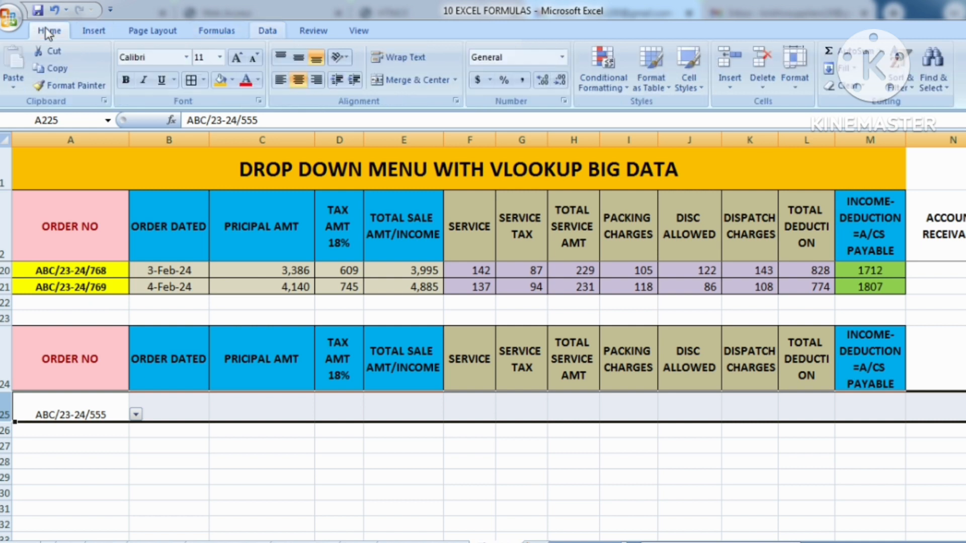
pyautogui.click(237, 58)
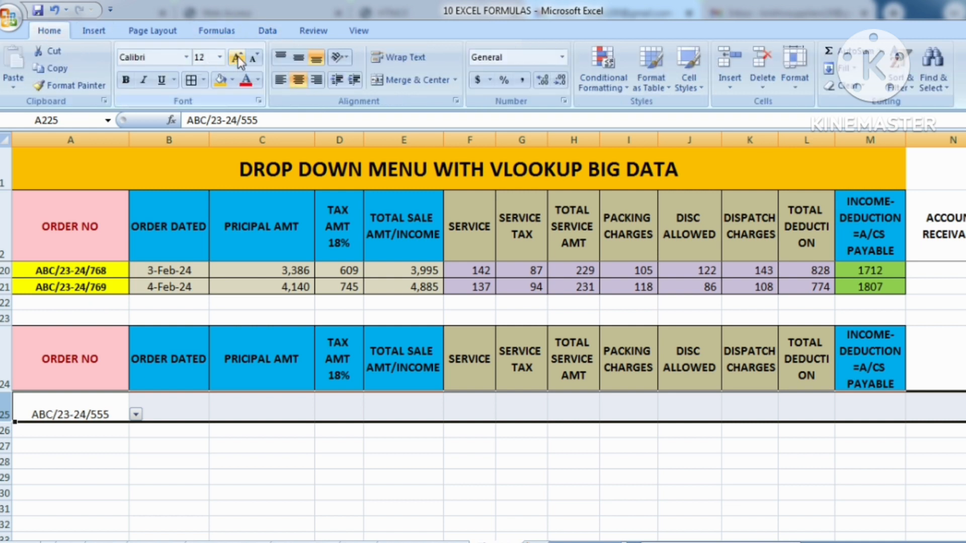
pyautogui.click(299, 59)
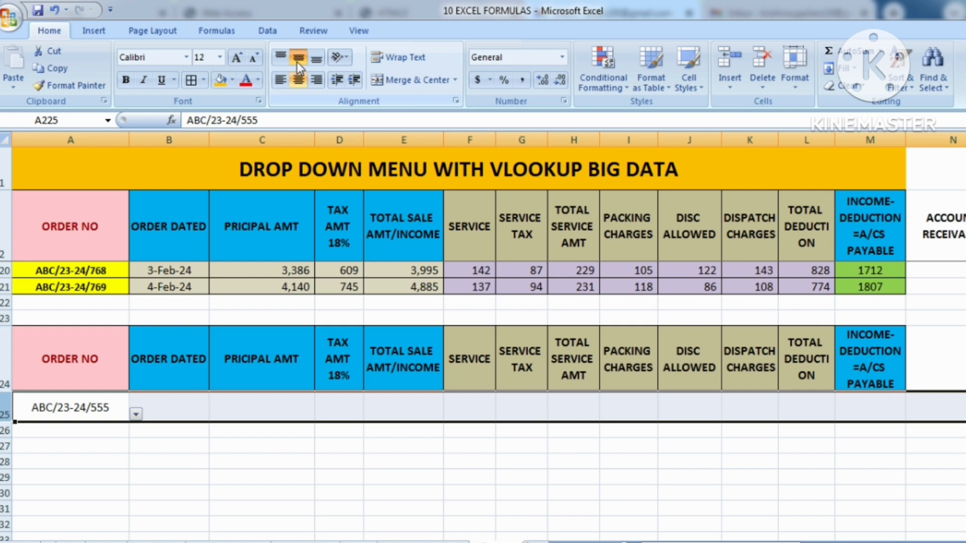
pyautogui.click(237, 58)
pyautogui.click(176, 473)
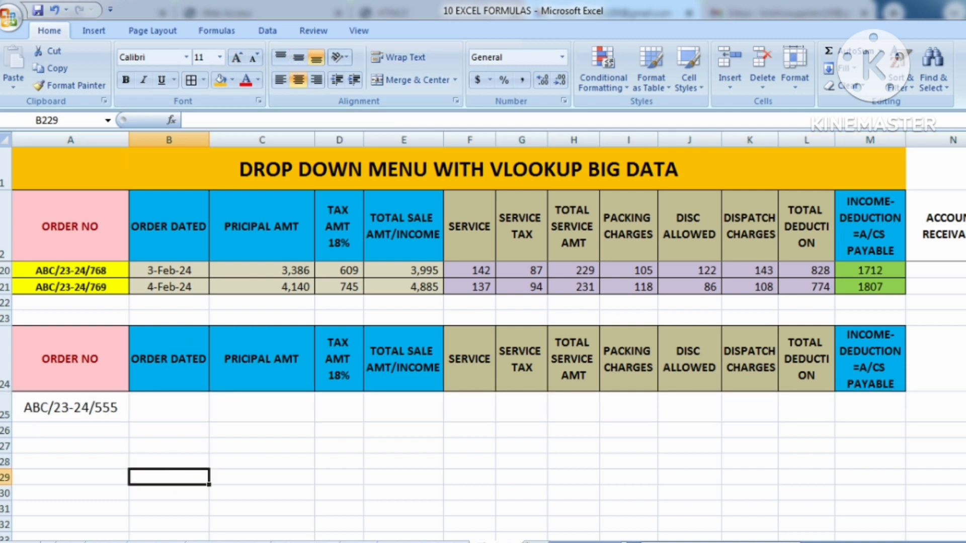
# Step: Try the drop-down in A225 by choosing an order number a few entries down and then the last one in the list
pyautogui.click(5, 407)
pyautogui.click(136, 414)
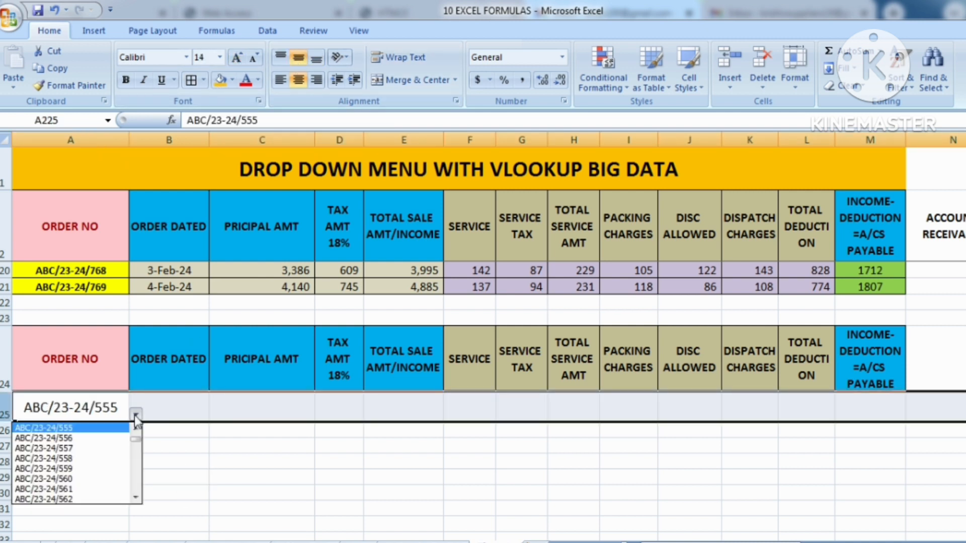
pyautogui.click(71, 470)
pyautogui.click(136, 413)
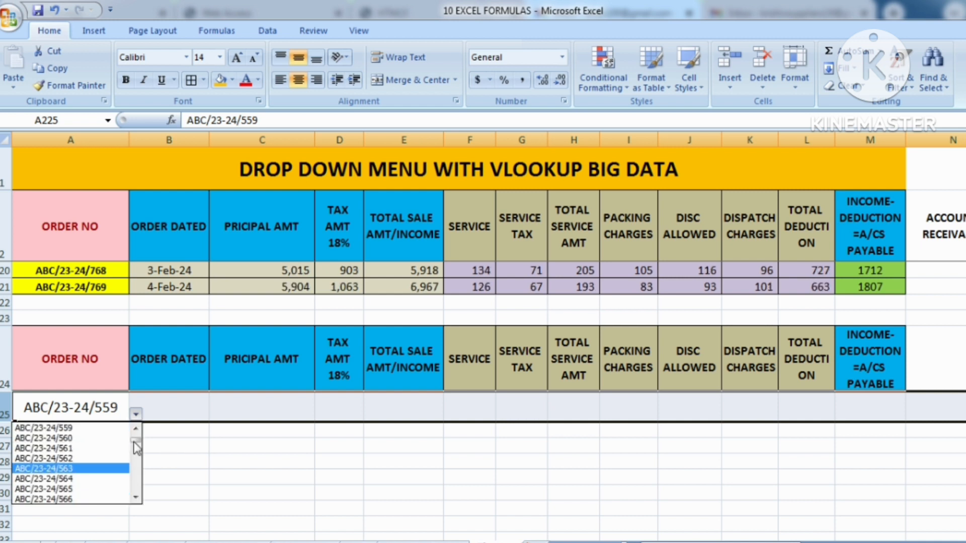
pyautogui.moveTo(136, 441); pyautogui.dragTo(136, 487)
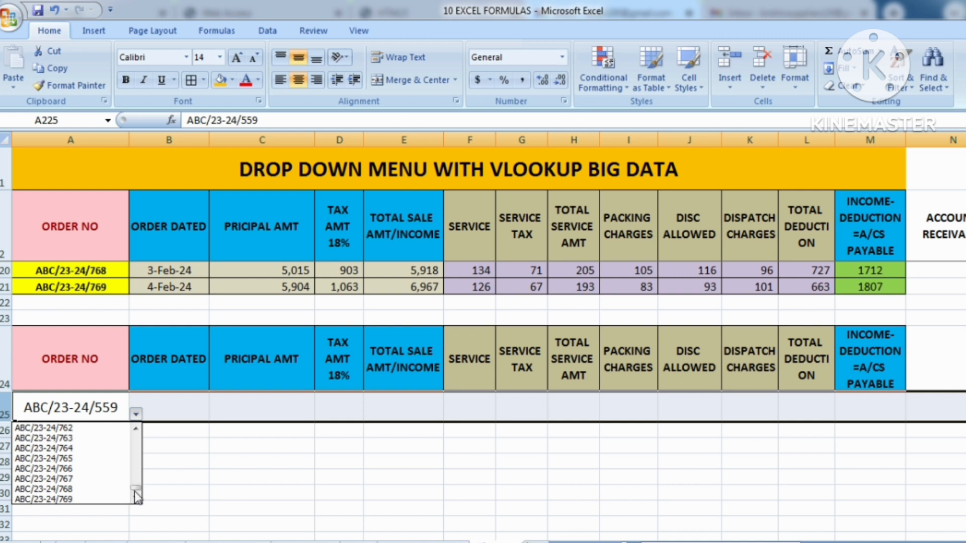
pyautogui.click(68, 500)
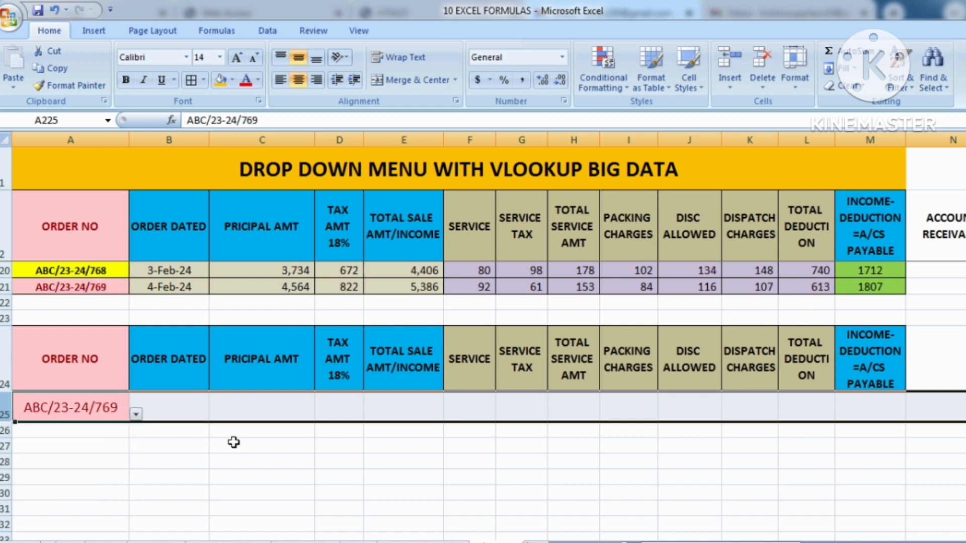
# Step: Start a VLOOKUP formula in B225, below the copied ORDER DATED heading, with A225 as the lookup value
pyautogui.click(182, 414)
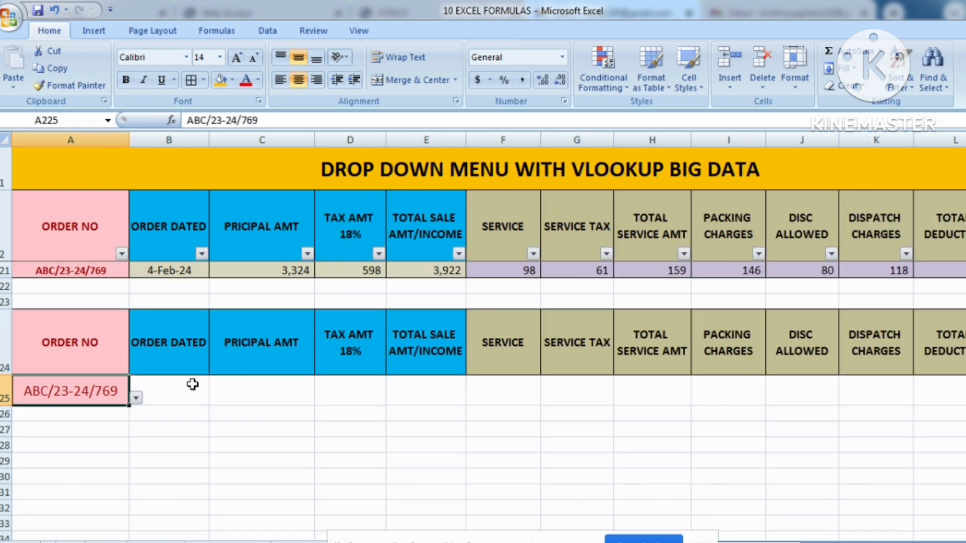
pyautogui.click(185, 390)
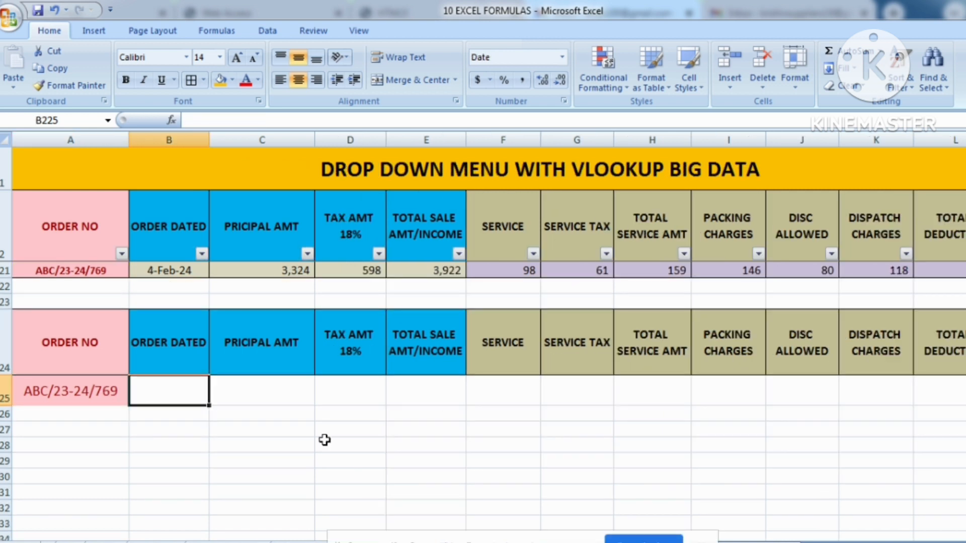
pyautogui.write('=')
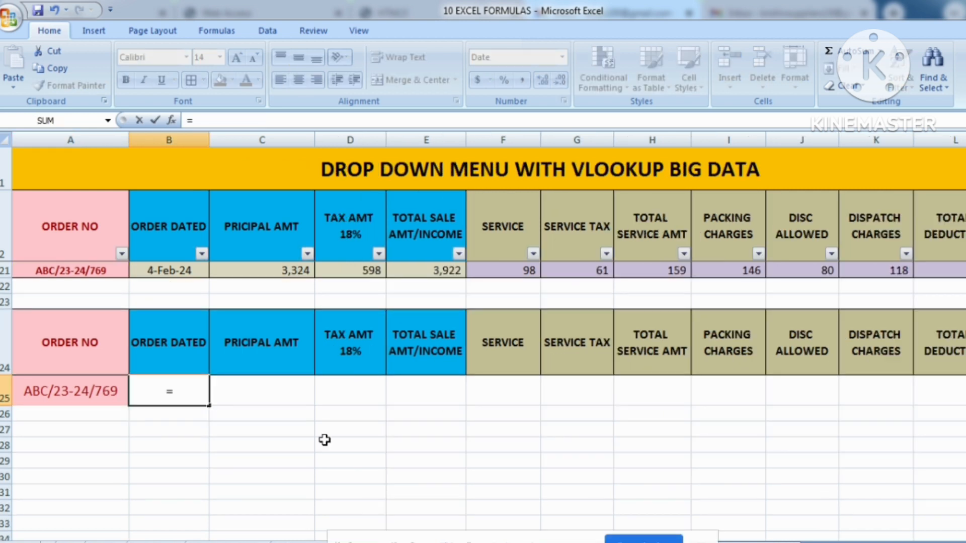
pyautogui.write('VLOOKUP')
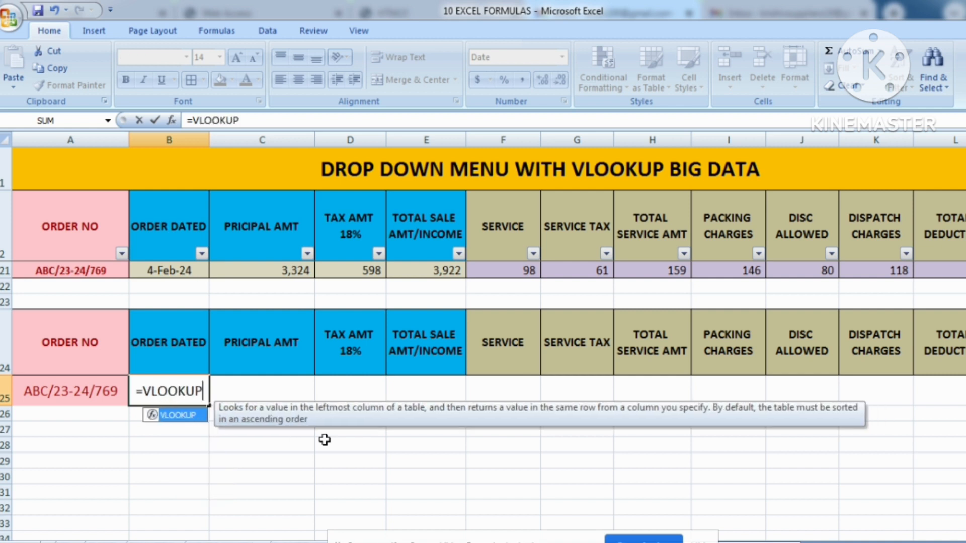
pyautogui.doubleClick(173, 416)
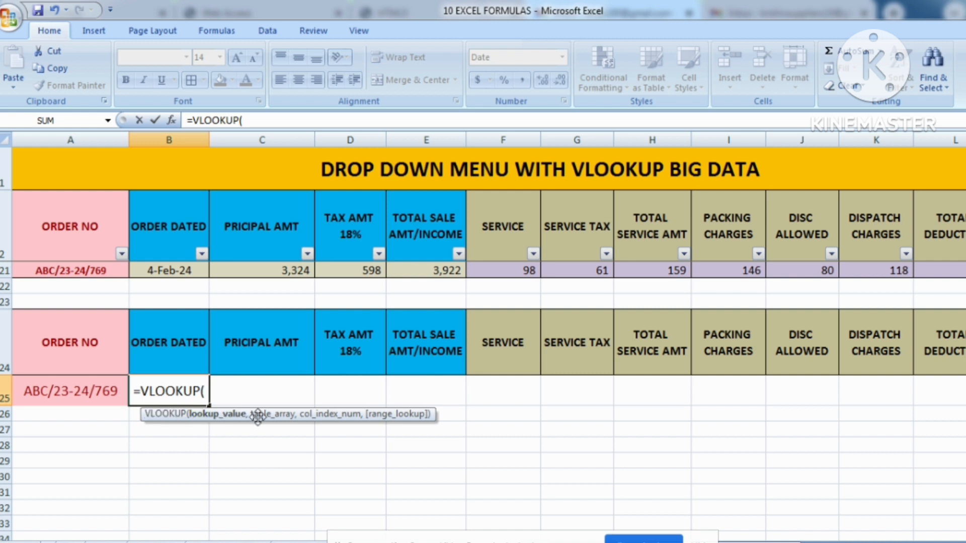
pyautogui.click(91, 398)
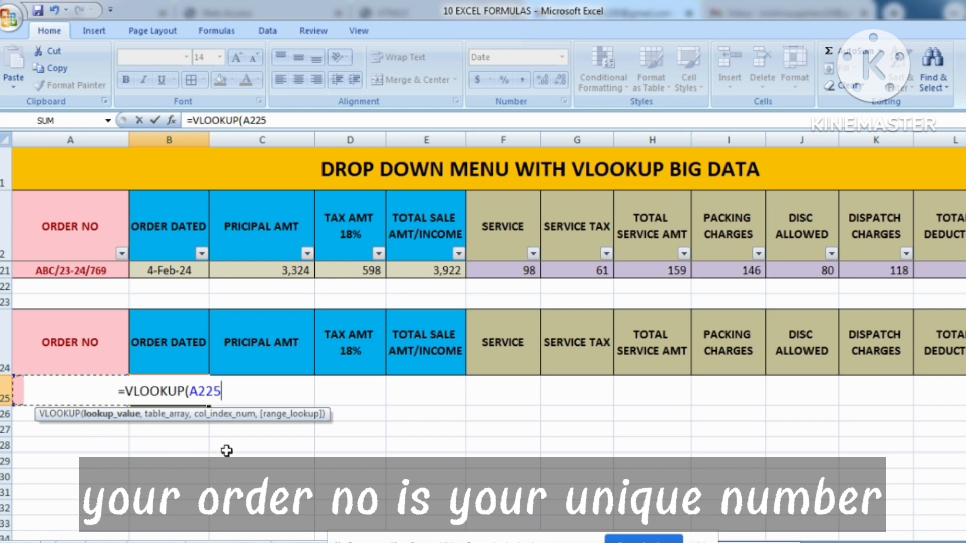
pyautogui.write(',')
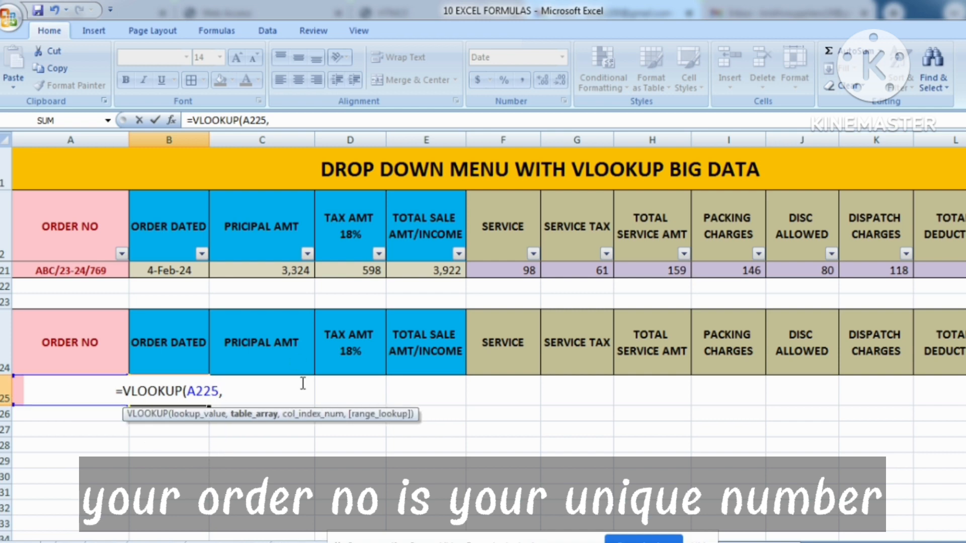
# Step: Set the VLOOKUP table array to the whole order table, A3:M221
pyautogui.scroll(20, 303, 383)
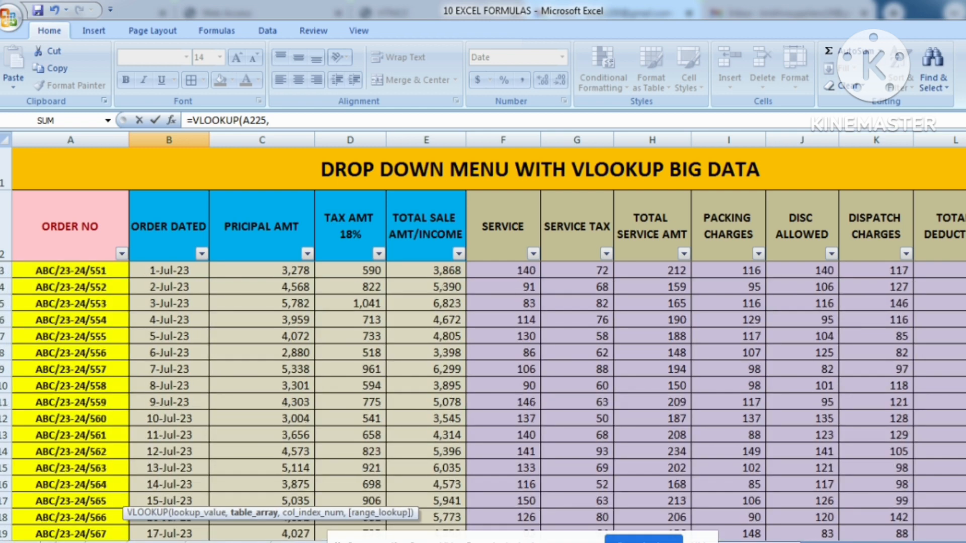
pyautogui.moveTo(59, 271); pyautogui.dragTo(846, 515)
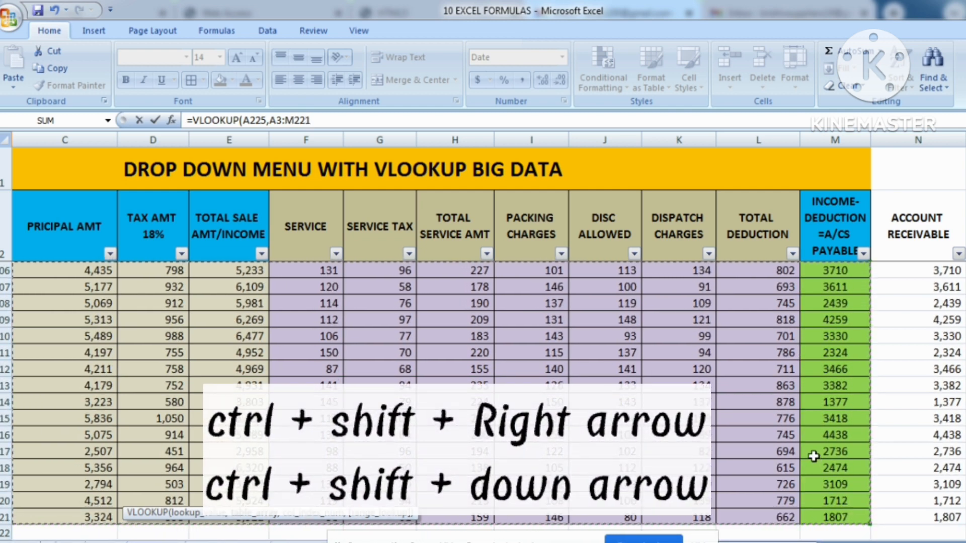
pyautogui.write(',')
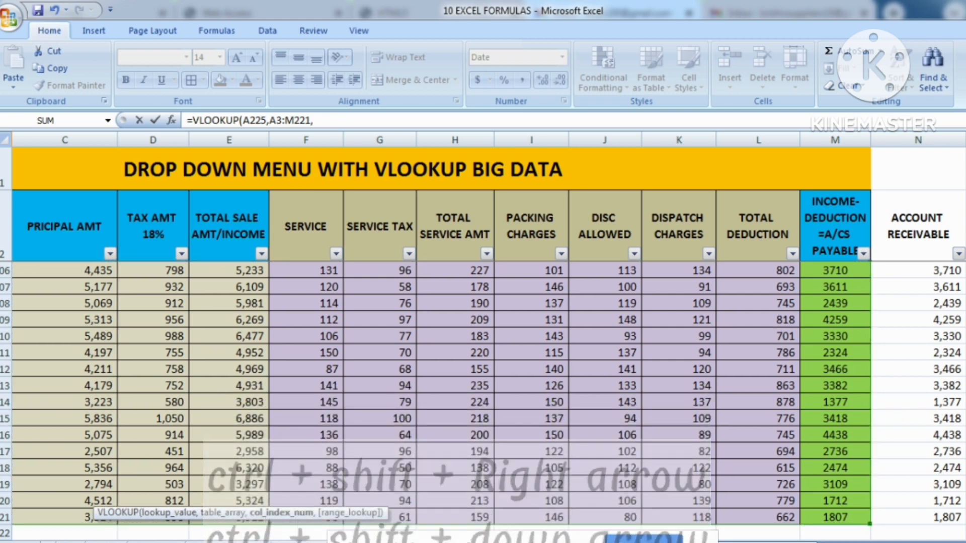
# Step: Complete the B225 VLOOKUP with column index 2 and FALSE for exact match, and check the result against B221
pyautogui.moveTo(755, 542); pyautogui.dragTo(729, 542)
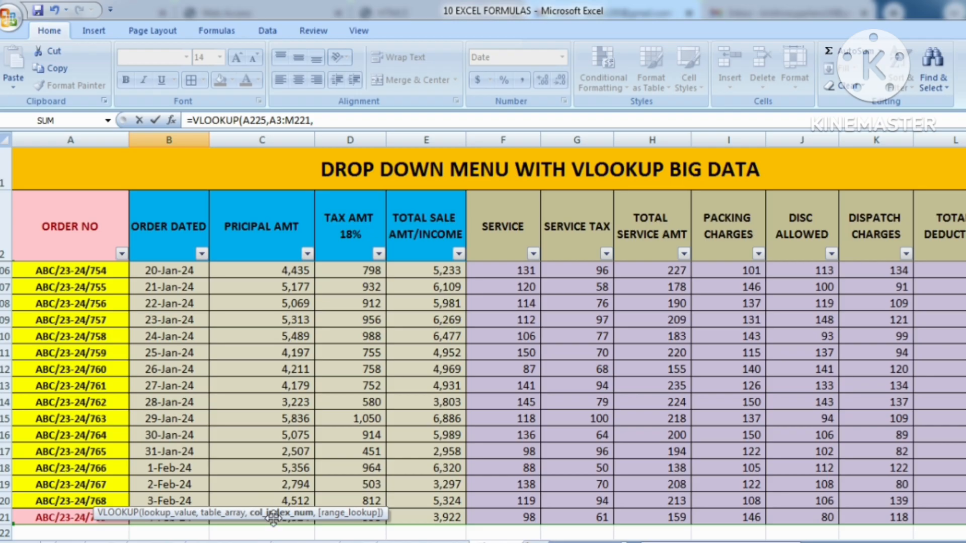
pyautogui.scroll(-5, 251, 431)
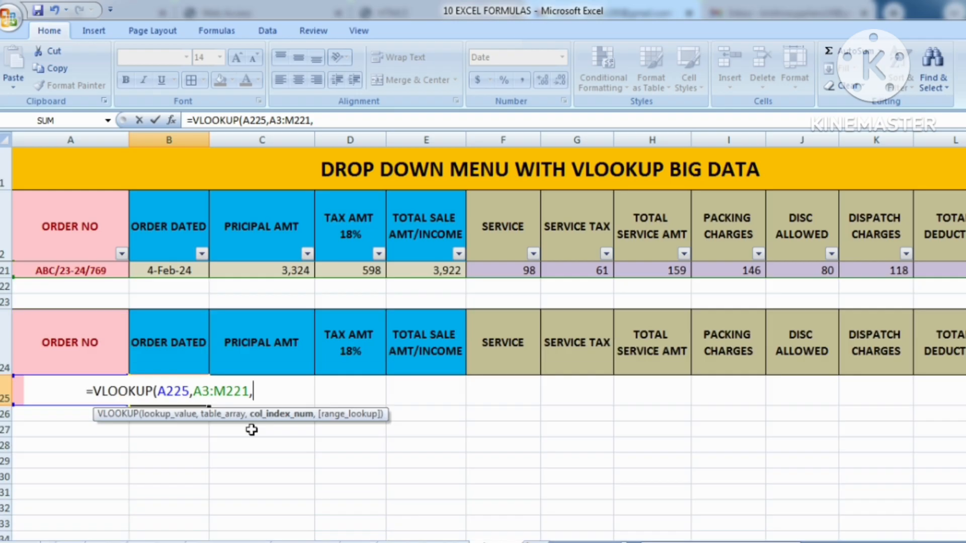
pyautogui.write('2,')
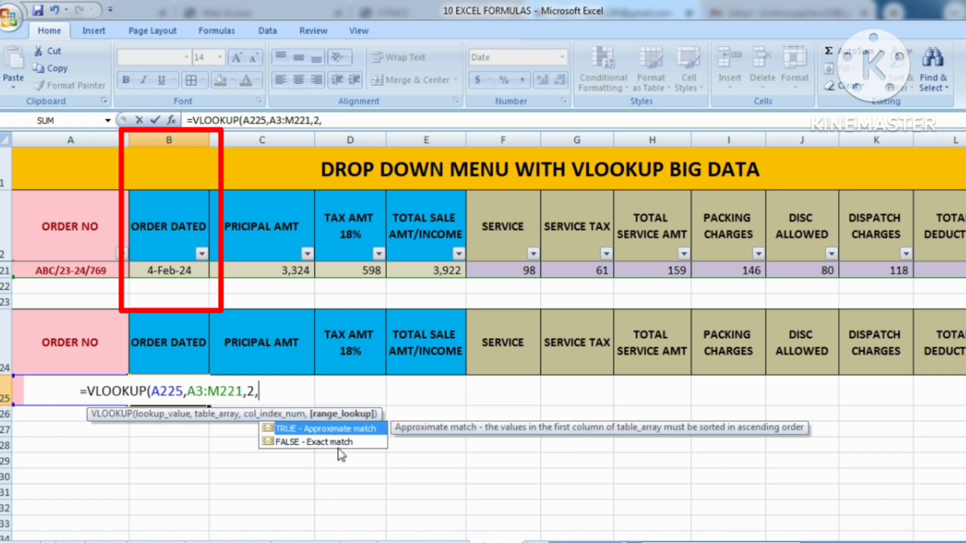
pyautogui.write('FALS')
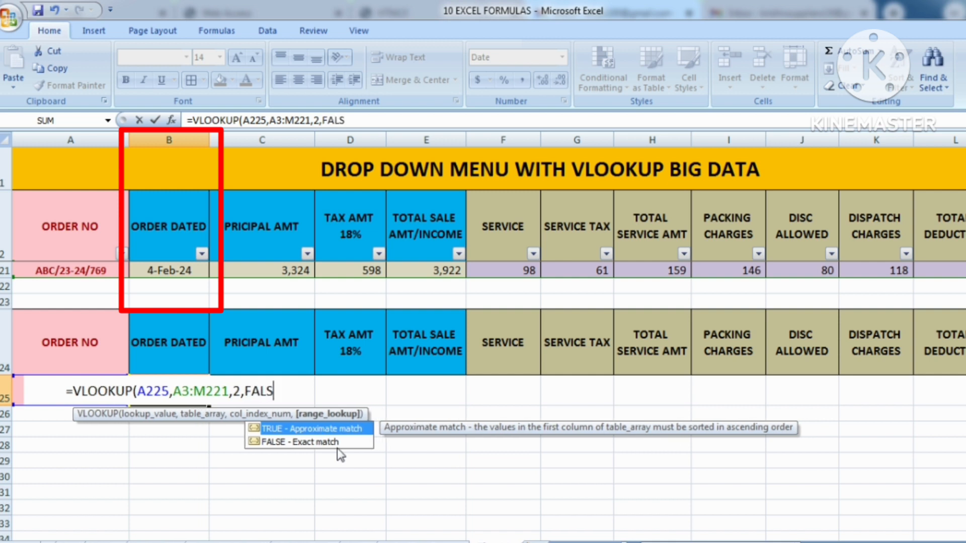
pyautogui.write('E)')
pyautogui.press('Return')
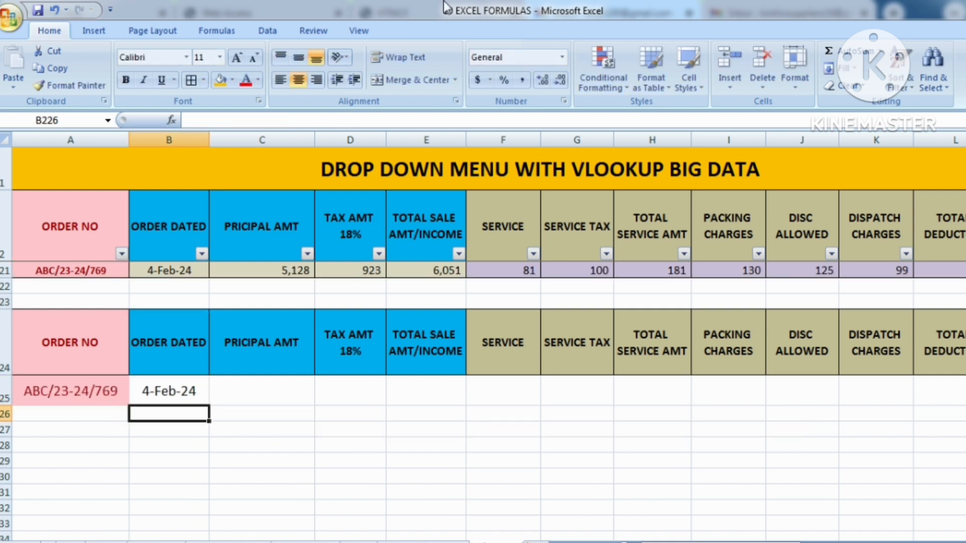
pyautogui.click(184, 272)
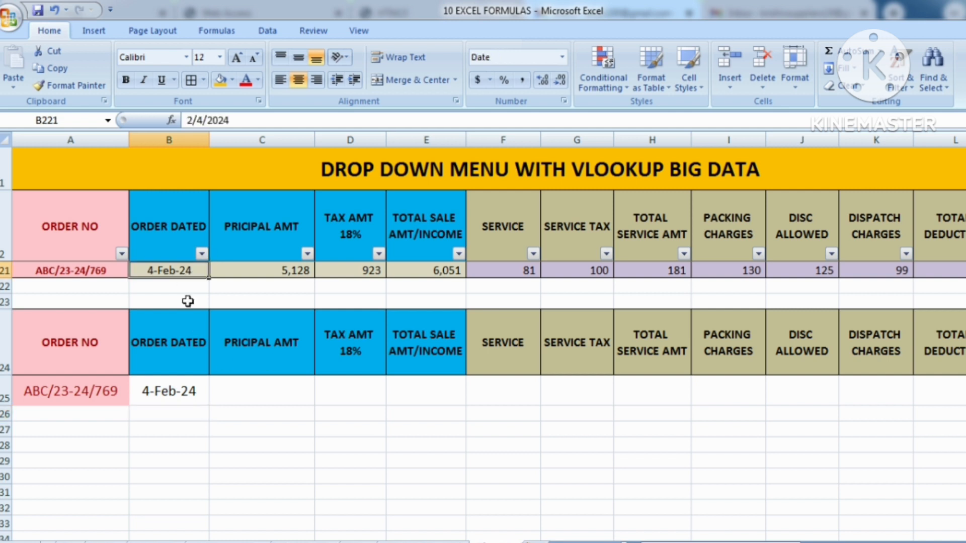
# Step: Edit the B225 formula to lock the lookup value's column as $A225 and the table array as $A$3:$M$221
pyautogui.click(190, 390)
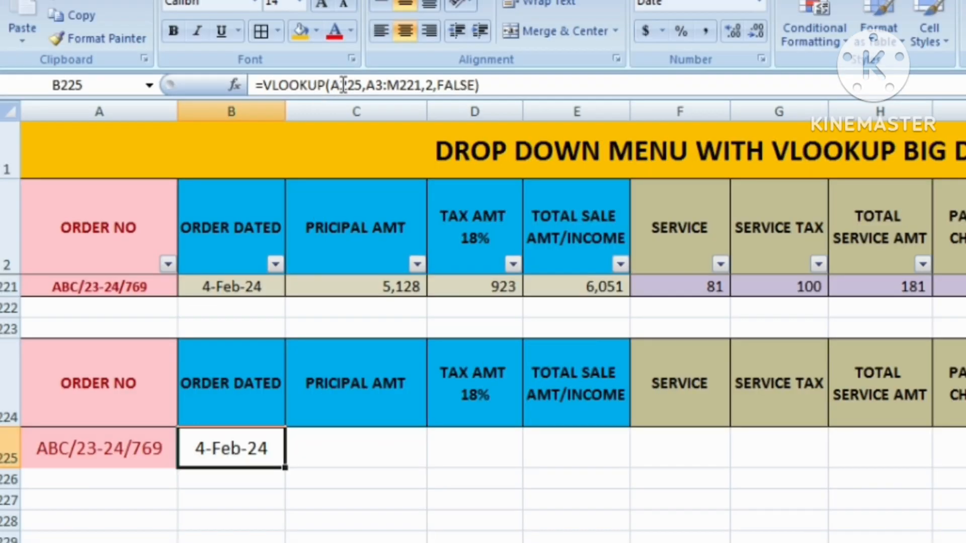
pyautogui.click(335, 85)
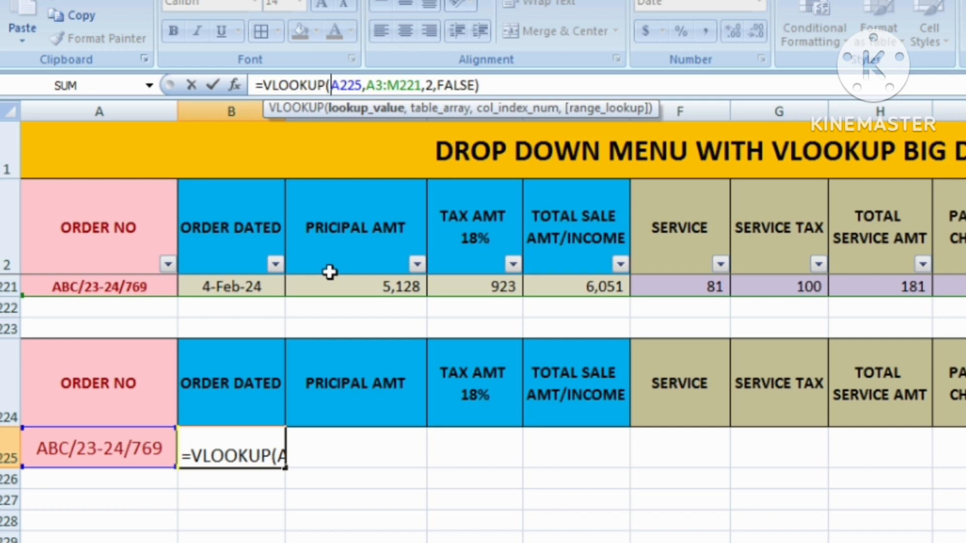
pyautogui.write('$')
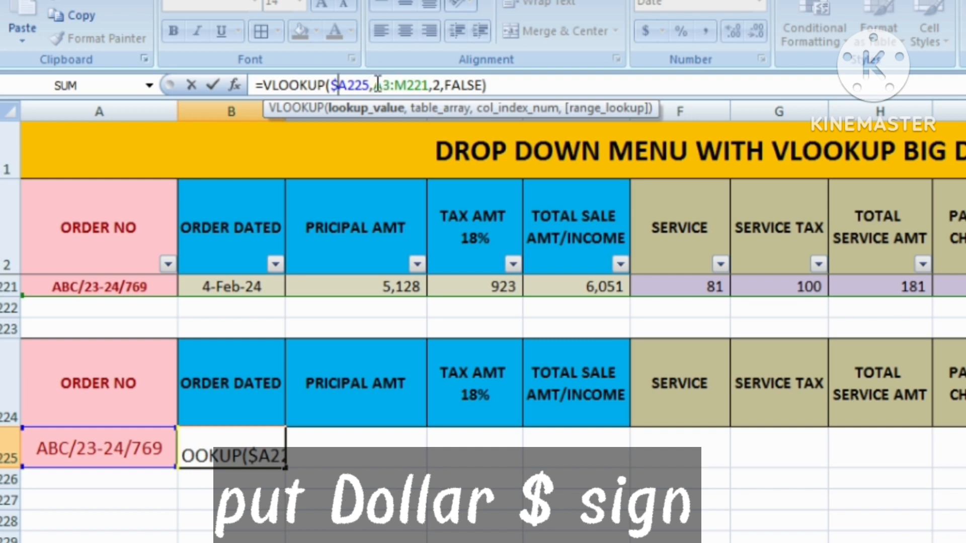
pyautogui.moveTo(378, 82); pyautogui.dragTo(430, 97)
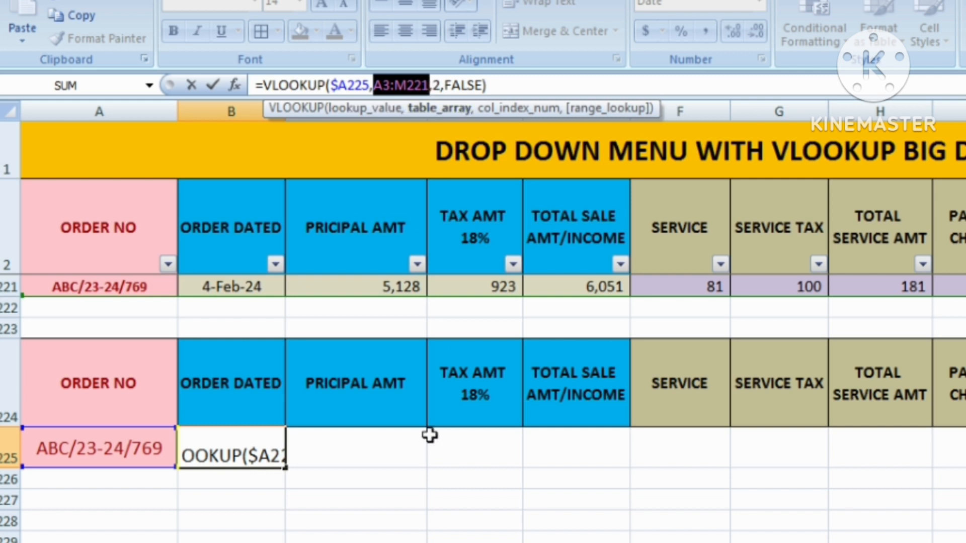
pyautogui.press('F4')
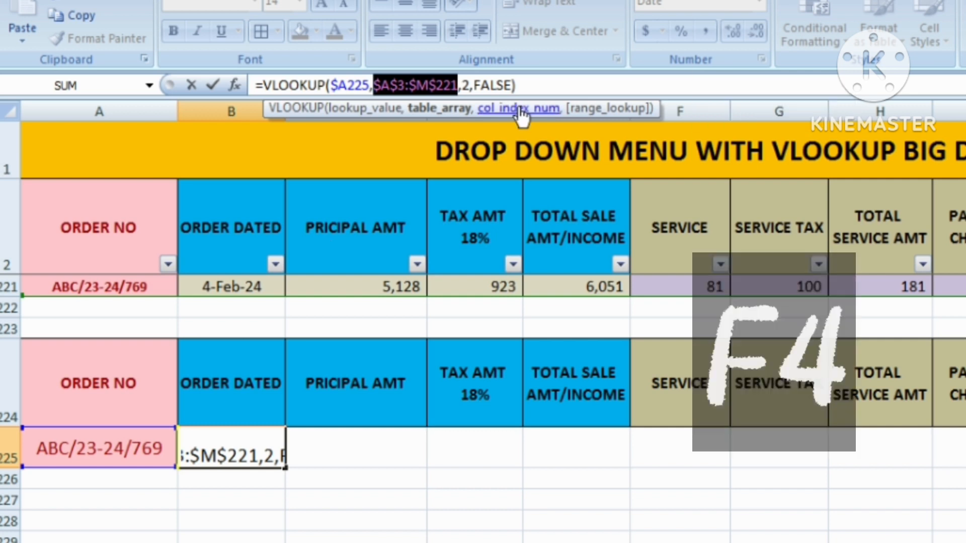
# Step: Replace the column index in the B225 VLOOKUP with COLUMN(B2), keeping FALSE as the match type, and enter the formula
pyautogui.click(470, 85)
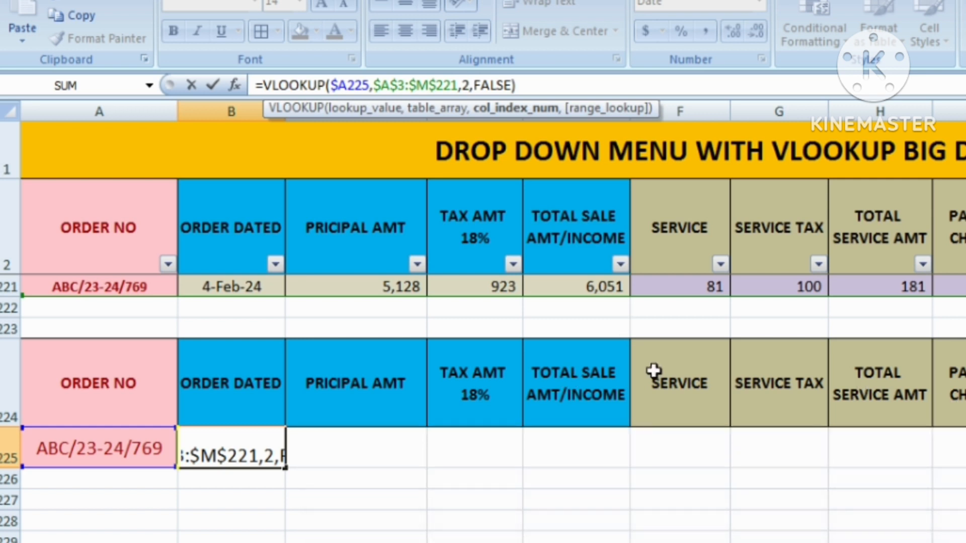
pyautogui.press('BackSpace')
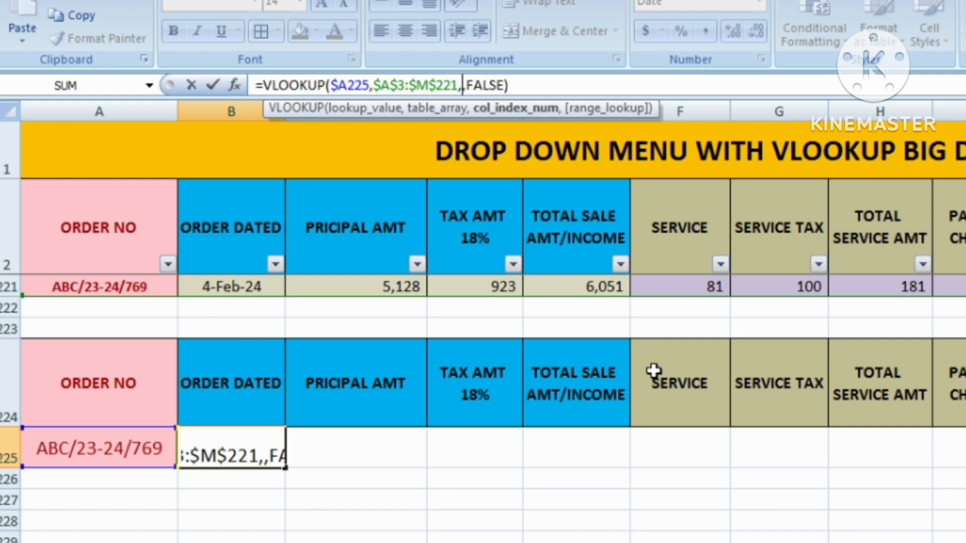
pyautogui.write('COL')
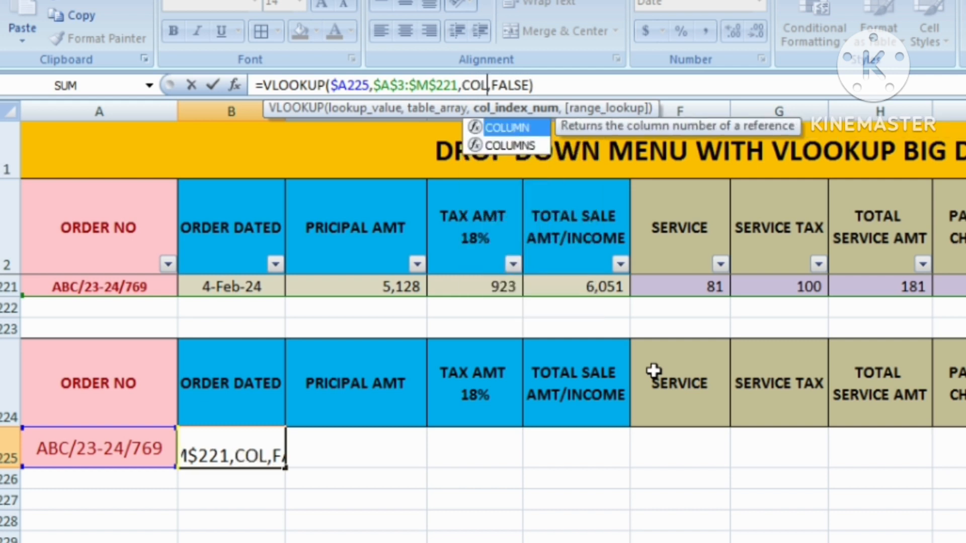
pyautogui.write('UMN')
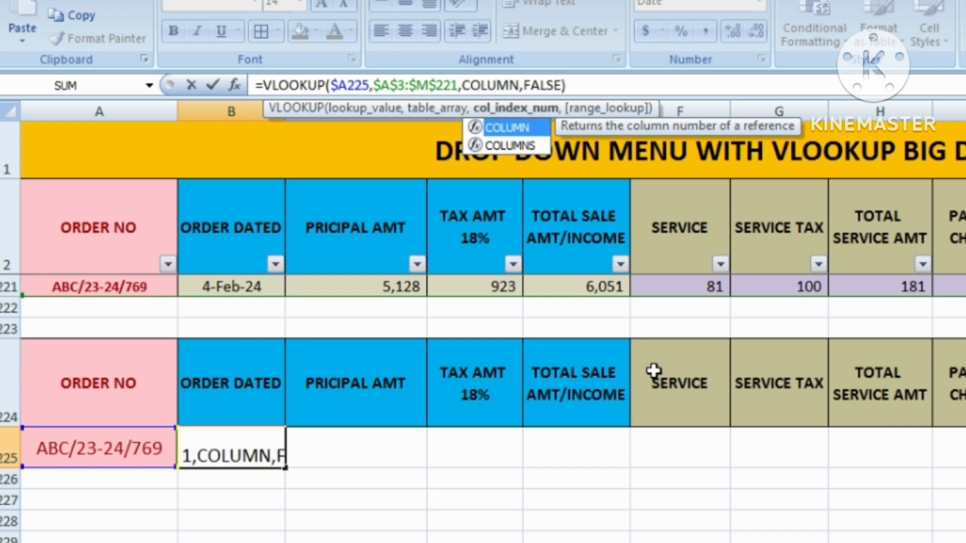
pyautogui.write('(')
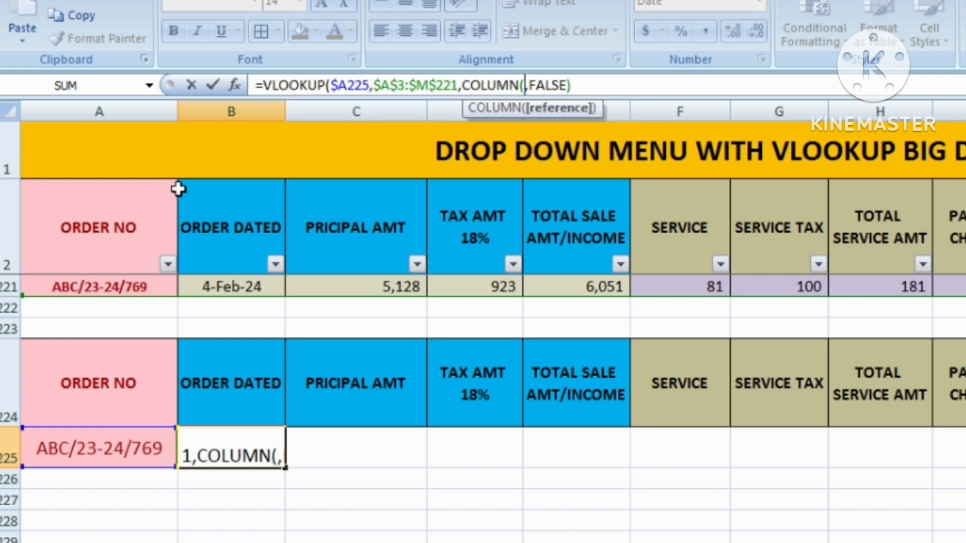
pyautogui.click(252, 217)
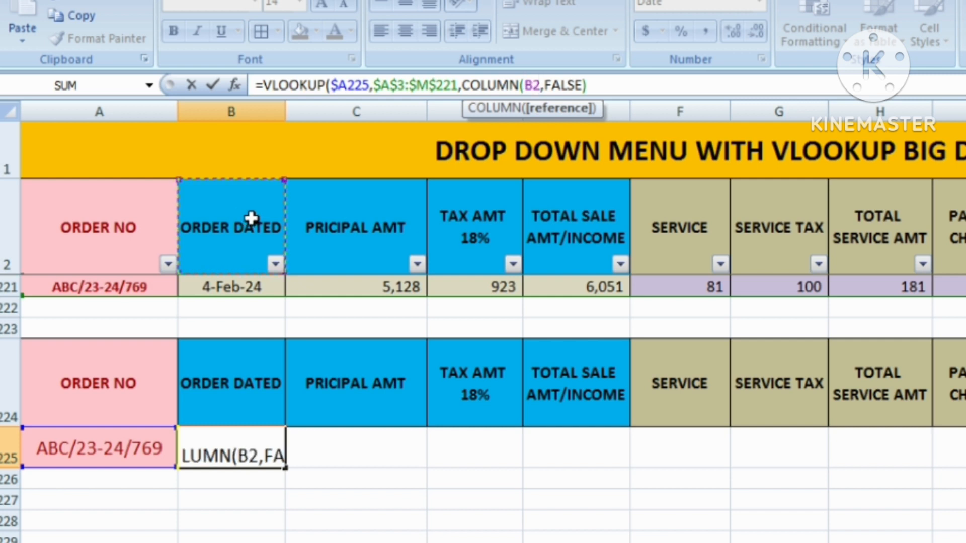
pyautogui.write(')')
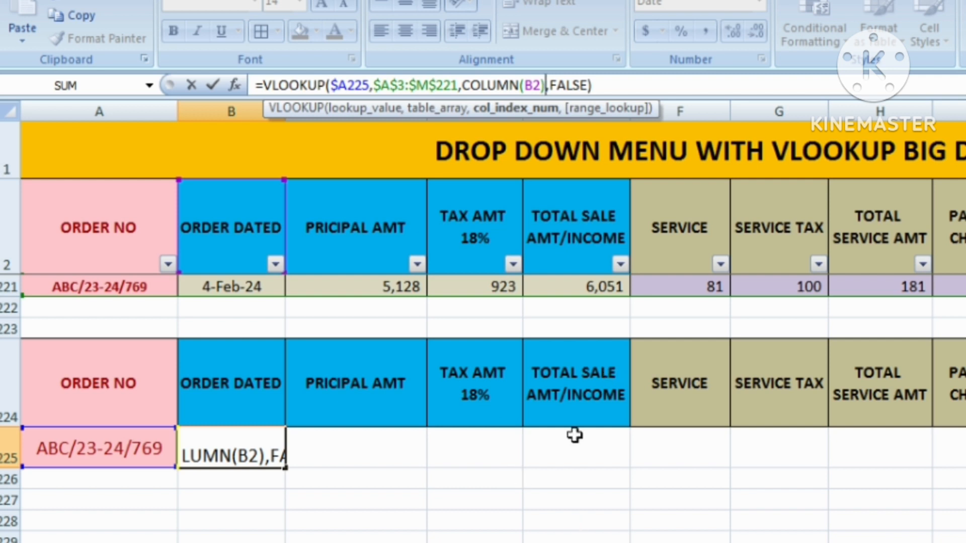
pyautogui.press('Return')
pyautogui.press('Up')
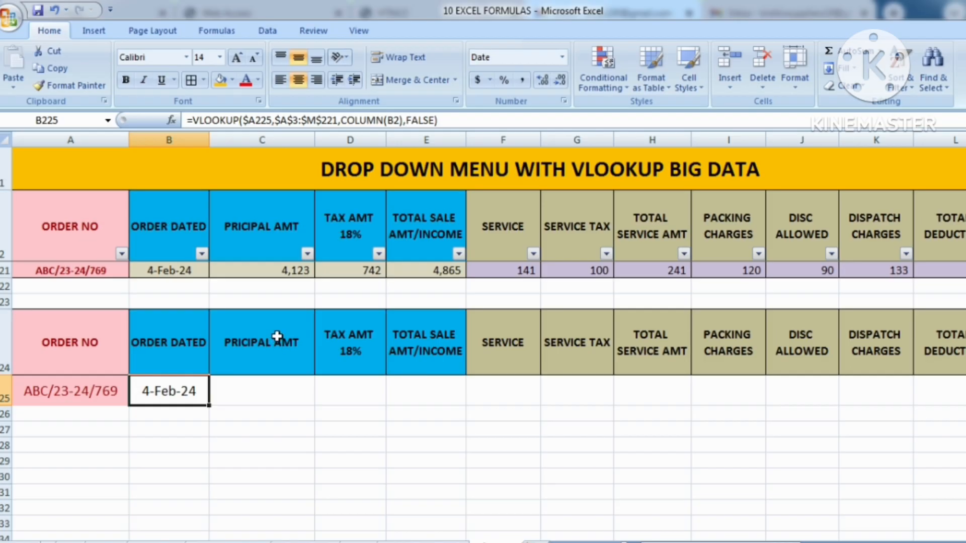
# Step: Copy the B225 VLOOKUP into C225 below PRICIPAL AMT, display it in General format, and compare it with C221
pyautogui.click(277, 336)
pyautogui.click(346, 347)
pyautogui.click(401, 351)
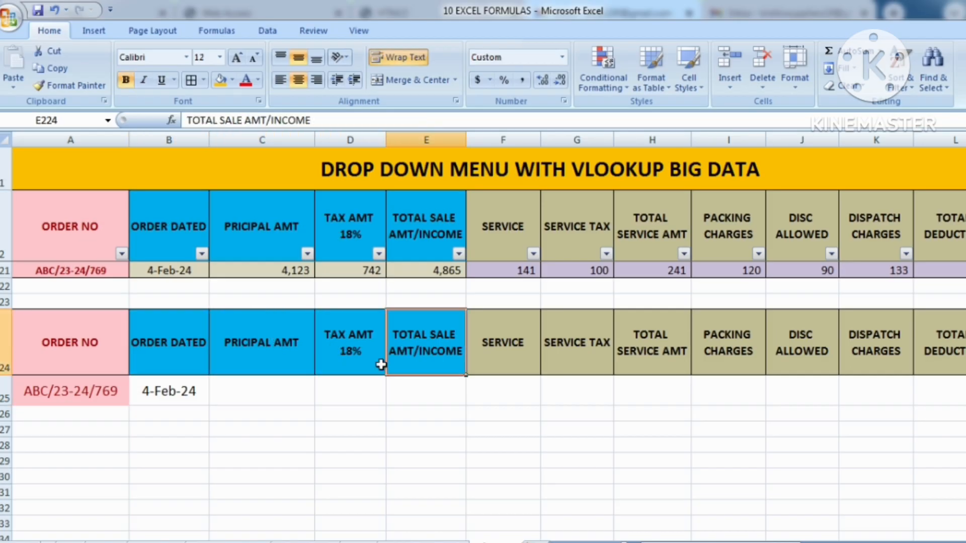
pyautogui.click(157, 402)
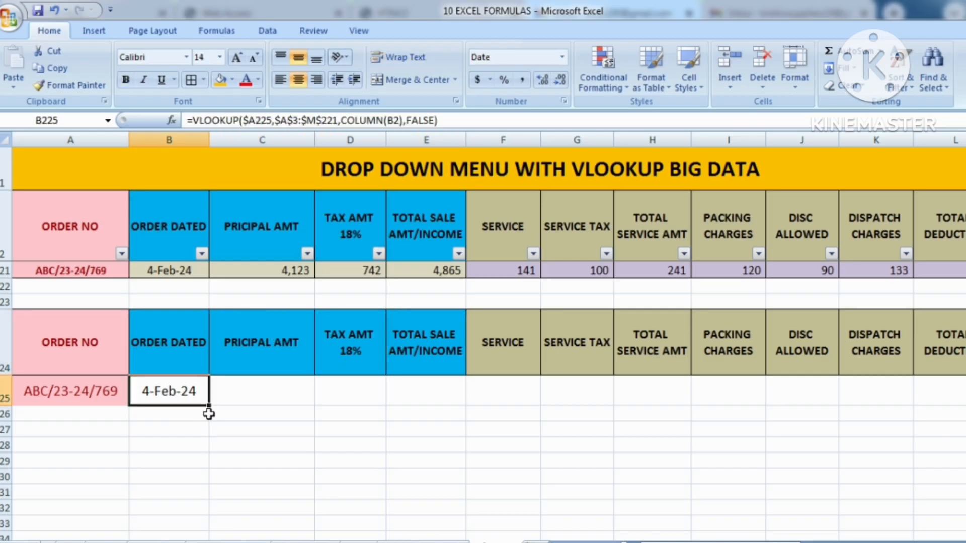
pyautogui.click(544, 83)
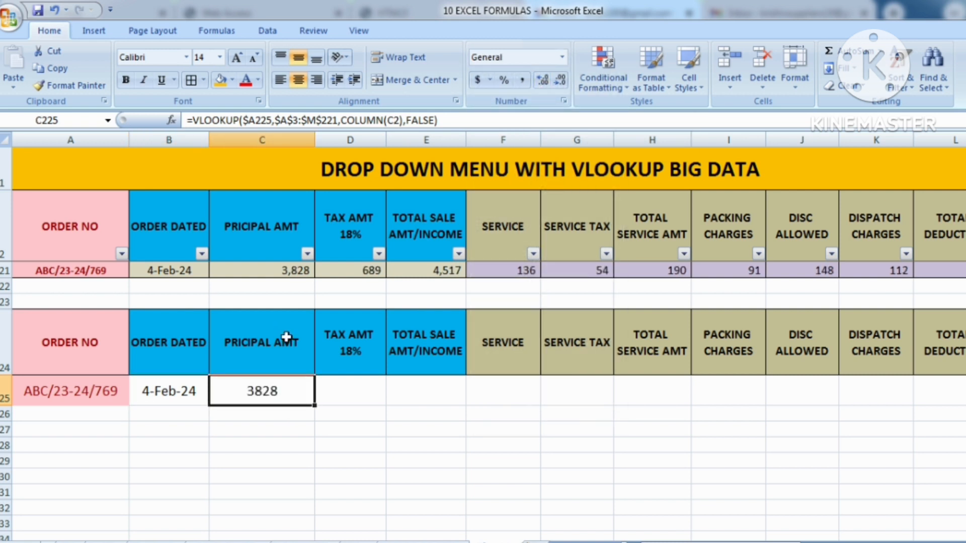
pyautogui.click(298, 272)
pyautogui.click(297, 396)
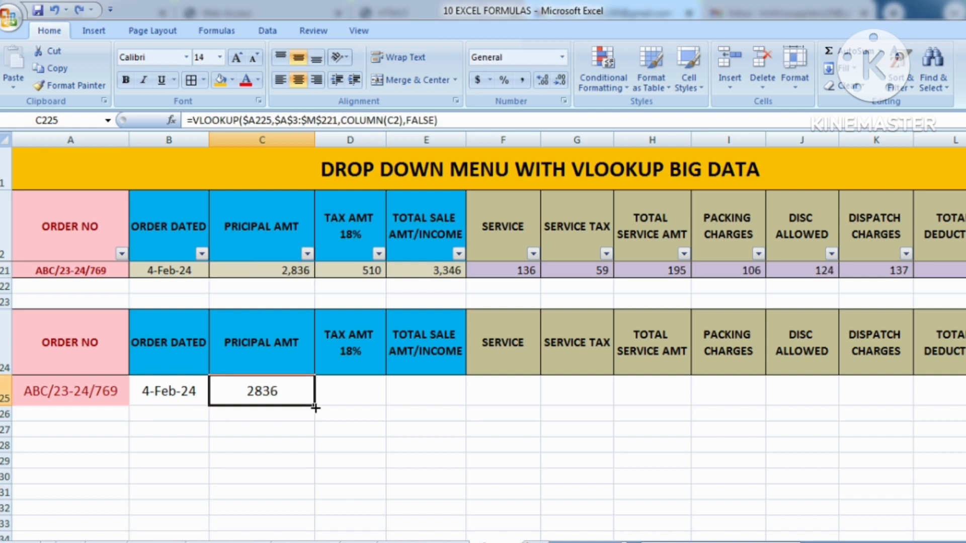
# Step: Fill the C225 VLOOKUP formula across the row to M225, below the INCOME-DEDUCTION heading
pyautogui.moveTo(315, 409); pyautogui.dragTo(895, 396)
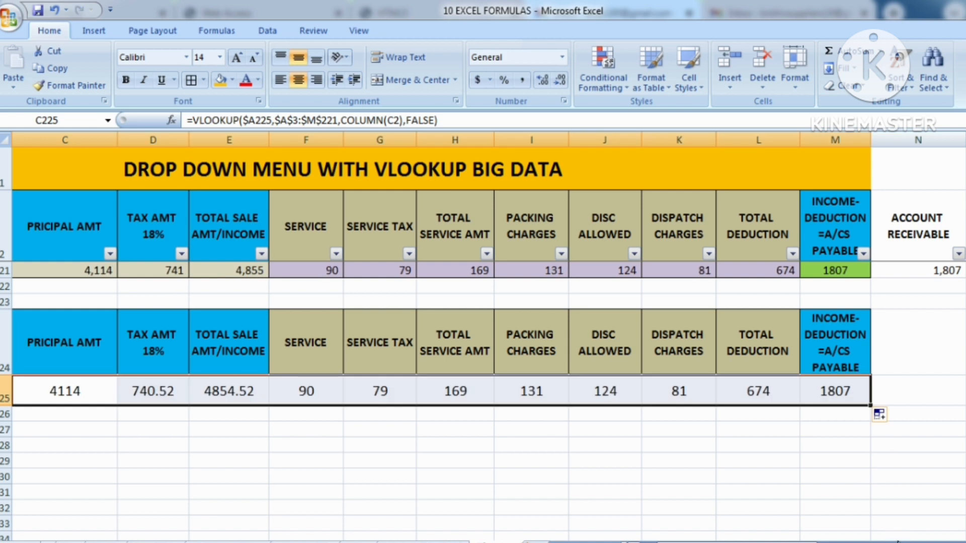
pyautogui.hscroll(-2, 483, 301)
pyautogui.click(567, 495)
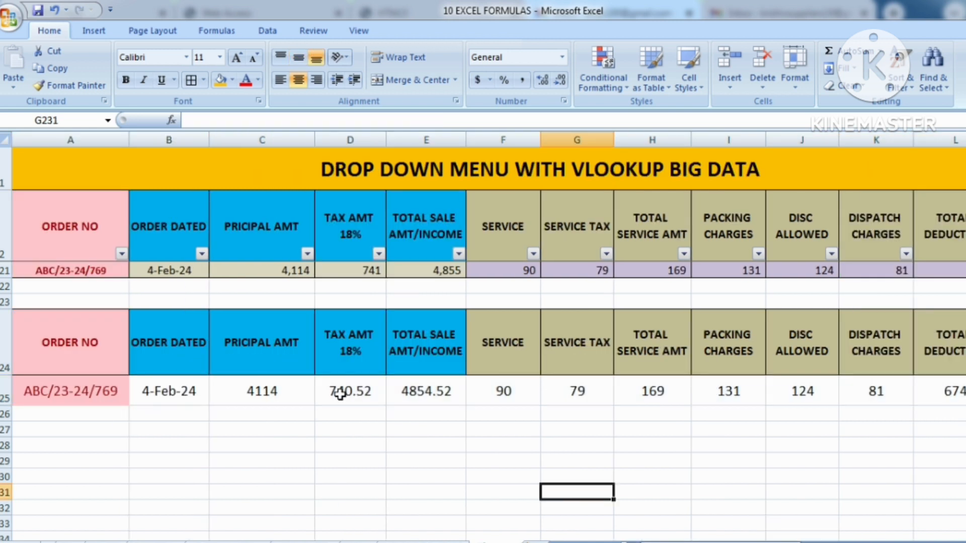
# Step: Display the TAX AMT 18% result in D225 without decimal places
pyautogui.click(369, 389)
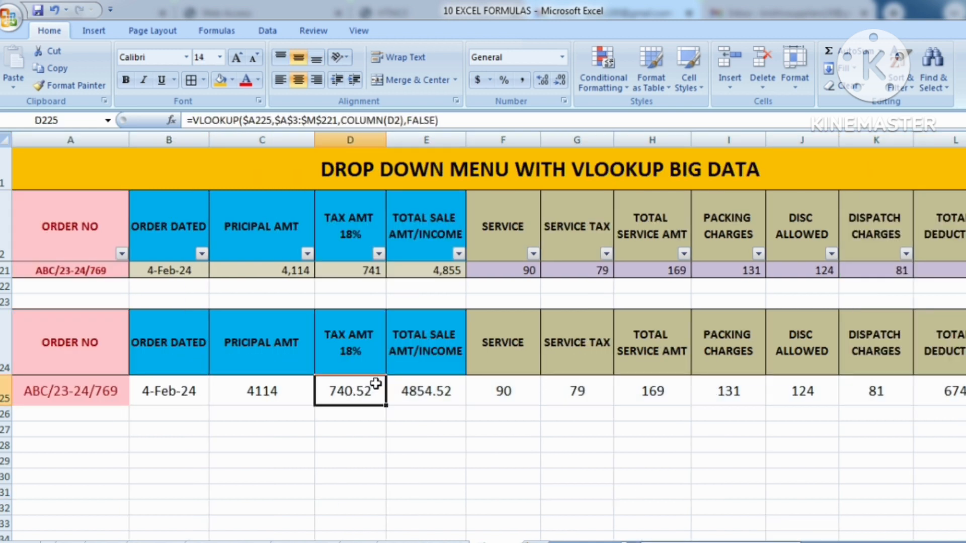
pyautogui.click(563, 80)
pyautogui.click(563, 80)
pyautogui.click(428, 444)
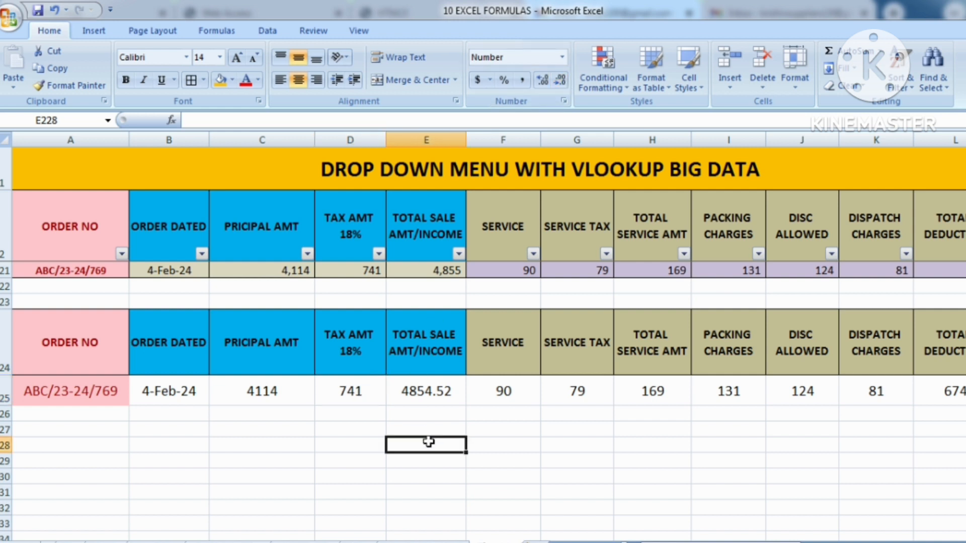
pyautogui.click(368, 399)
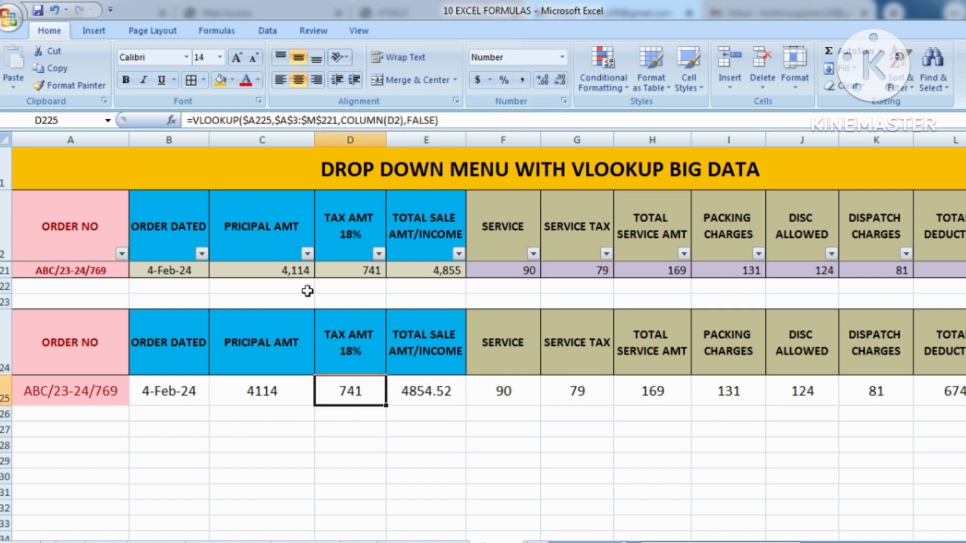
# Step: Remove the horizontal centre alignment from all cells in columns B to M
pyautogui.moveTo(169, 140)
pyautogui.mouseDown()
pyautogui.moveTo(961, 140)
pyautogui.moveTo(962, 151)
pyautogui.moveTo(748, 222)
pyautogui.mouseUp()
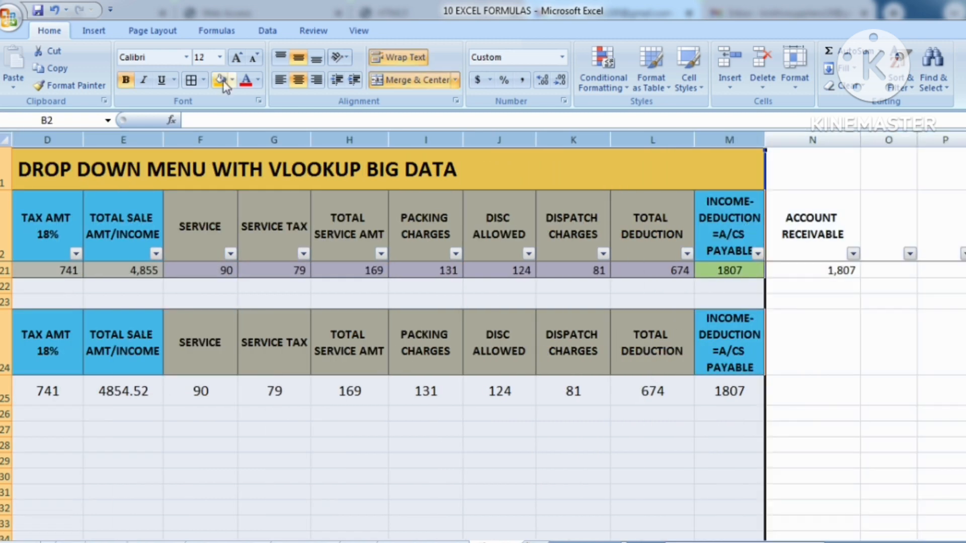
pyautogui.click(299, 81)
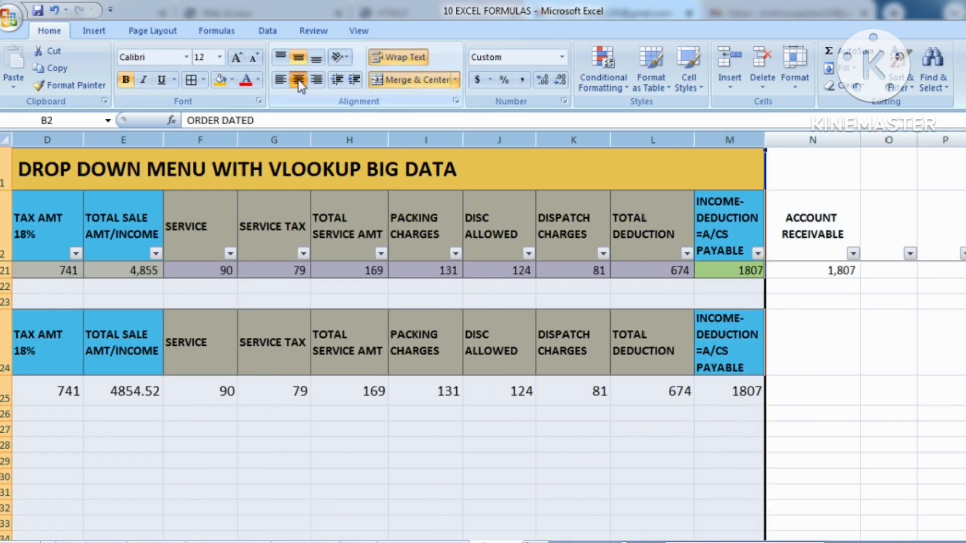
pyautogui.click(299, 81)
pyautogui.click(299, 80)
pyautogui.moveTo(704, 542); pyautogui.dragTo(627, 542)
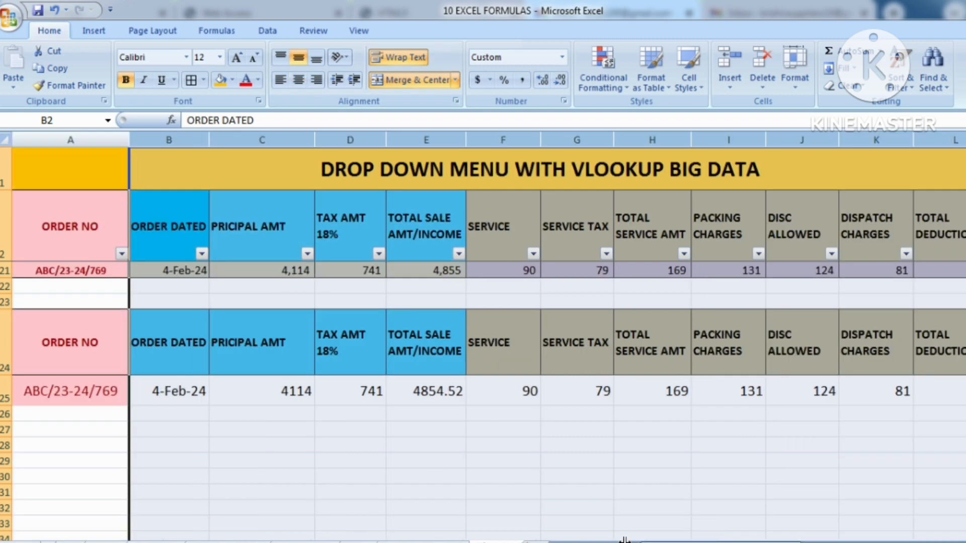
pyautogui.click(268, 476)
# Step: Compare C225 with C221, and display the TOTAL SALE AMT/INCOME result in E225 without decimal places
pyautogui.click(295, 392)
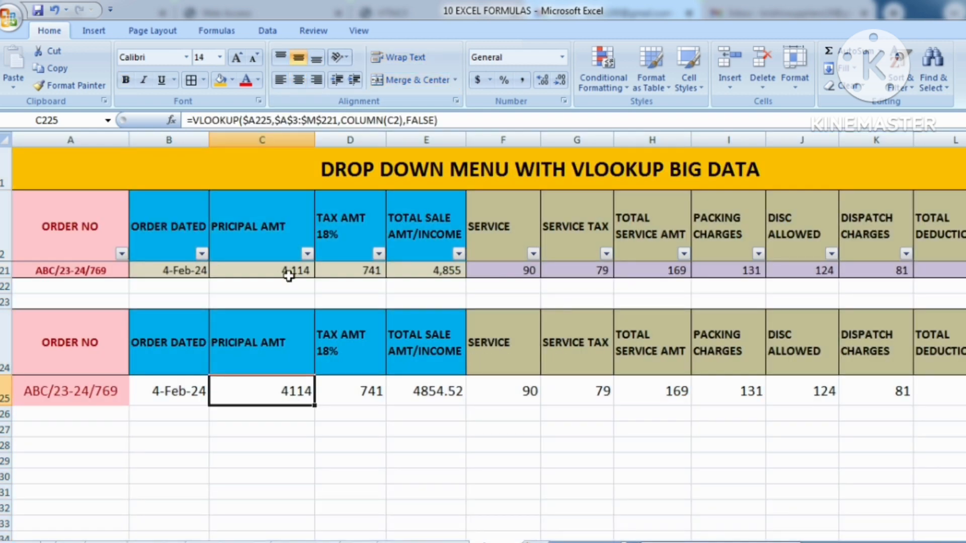
pyautogui.click(288, 272)
pyautogui.click(428, 395)
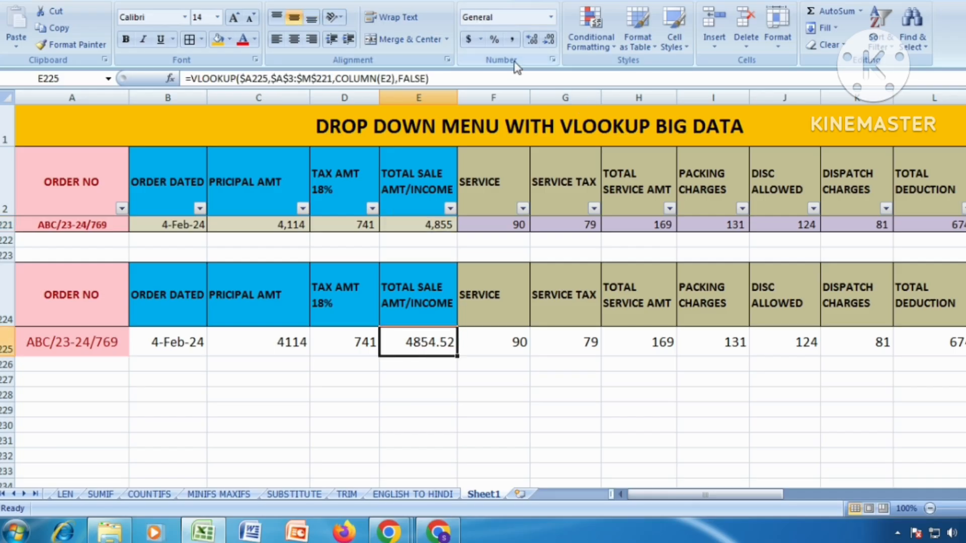
pyautogui.click(549, 39)
pyautogui.click(549, 39)
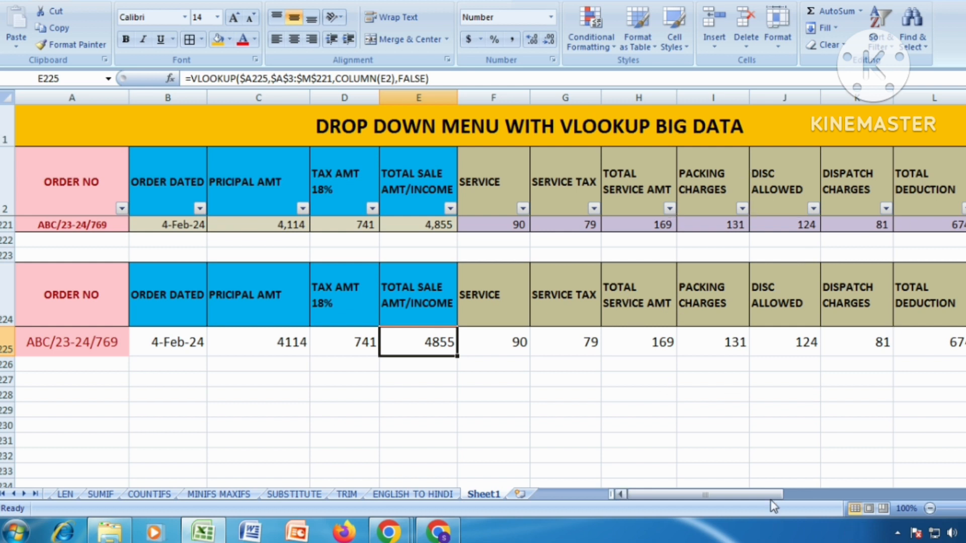
# Step: Check the remaining lookup results in row 225 up to M225 against the source values in row 221
pyautogui.moveTo(770, 495); pyautogui.dragTo(797, 495)
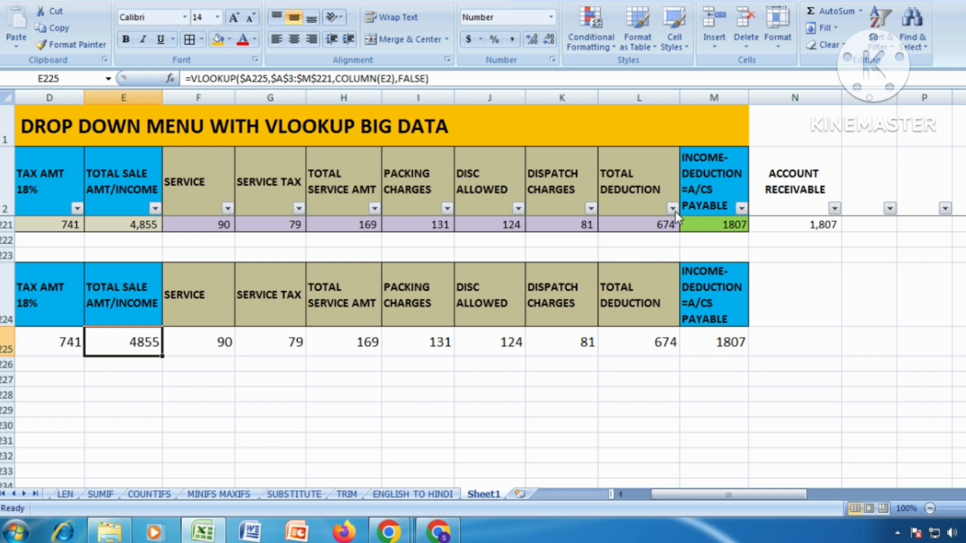
pyautogui.click(727, 346)
pyautogui.moveTo(730, 495); pyautogui.dragTo(704, 495)
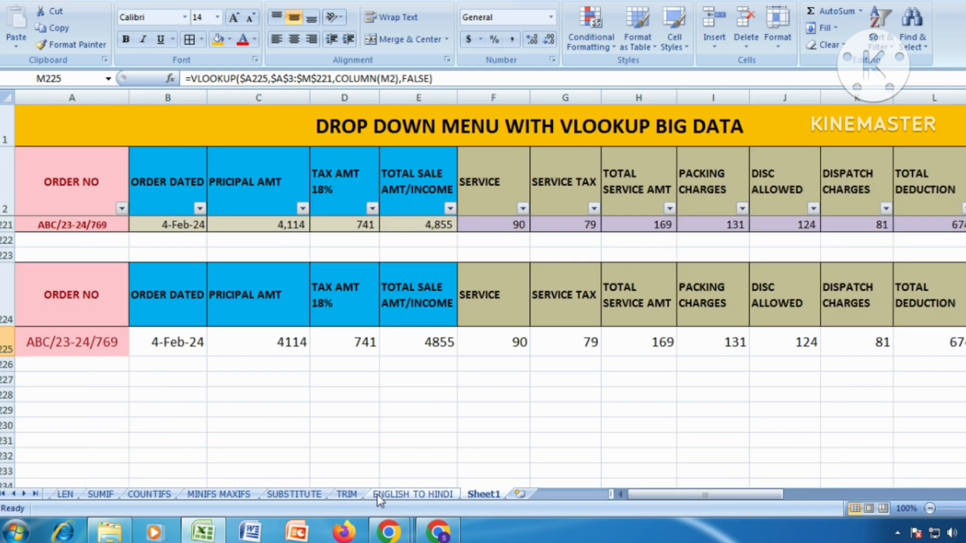
# Step: Select the order-number drop-down cell A225, and look through the order table up to the order number in A5
pyautogui.click(78, 347)
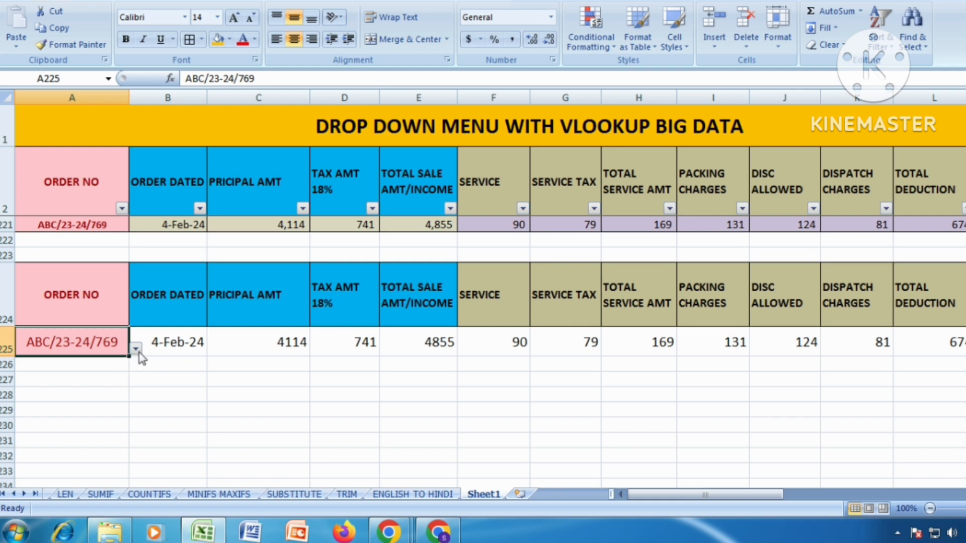
pyautogui.scroll(12, 142, 358)
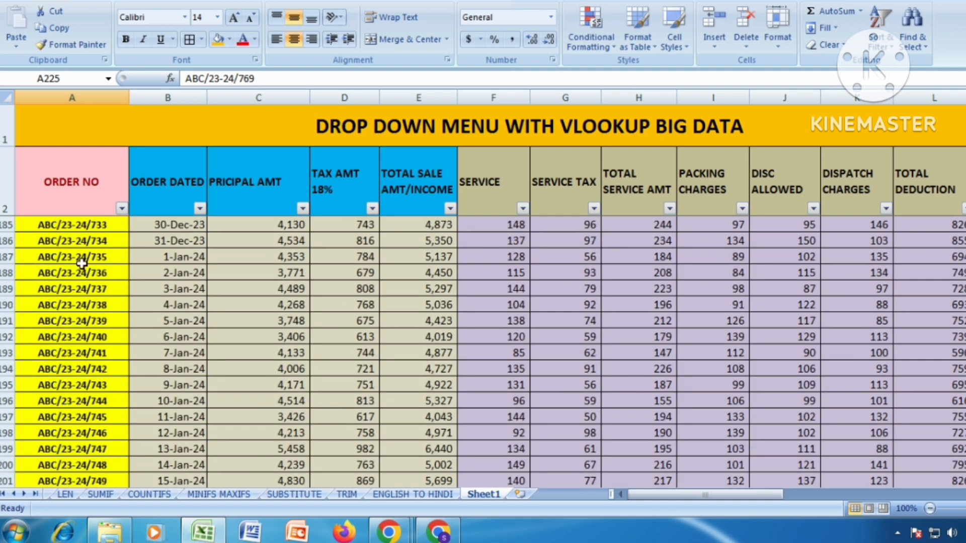
pyautogui.scroll(-7, 91, 339)
pyautogui.scroll(13, 95, 394)
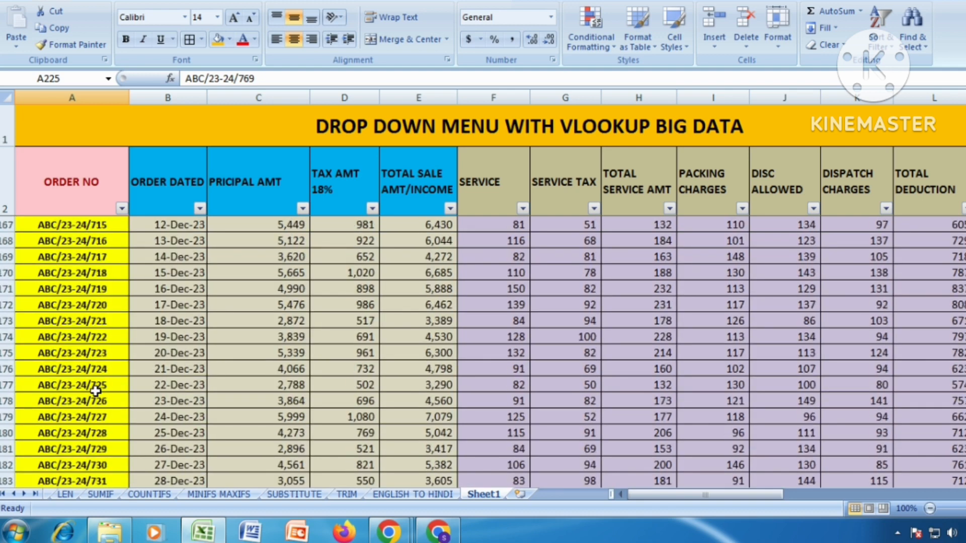
pyautogui.scroll(13, 95, 391)
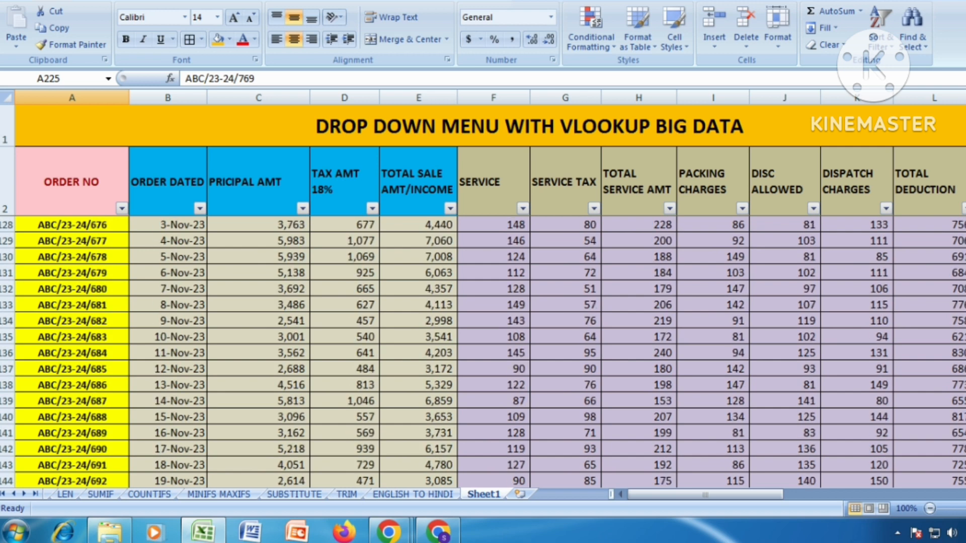
pyautogui.scroll(20, 184, 402)
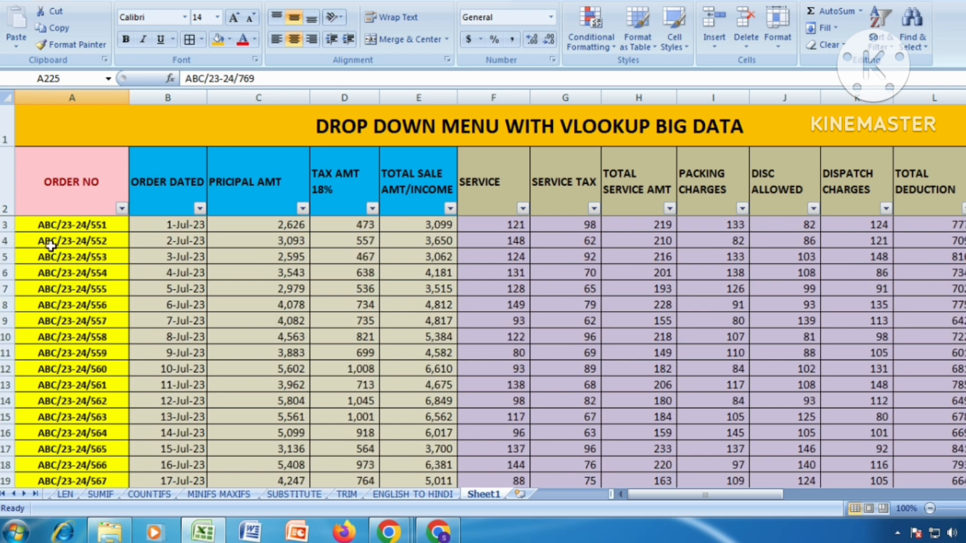
pyautogui.click(68, 255)
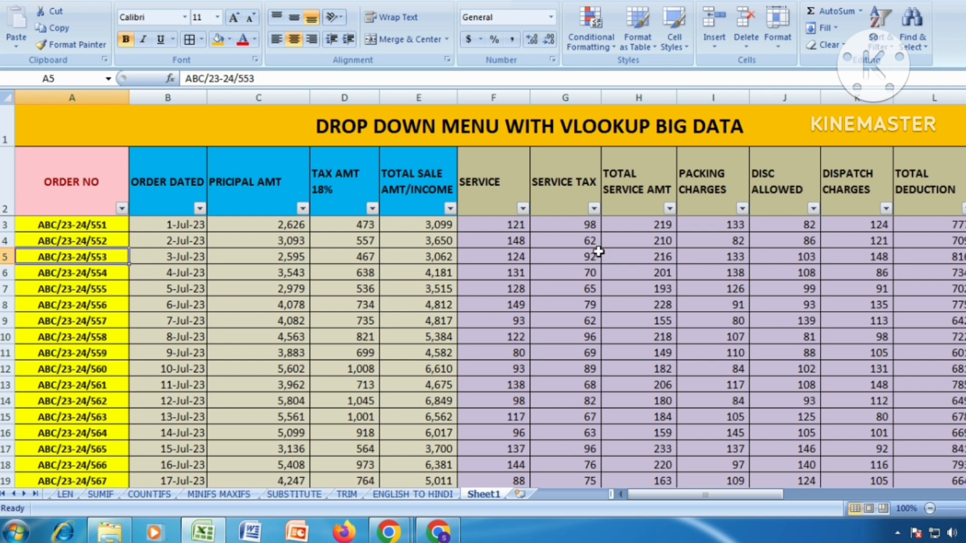
# Step: Look down the order table past the order number in A118 and return to the lookup row at 225
pyautogui.scroll(-20, 216, 352)
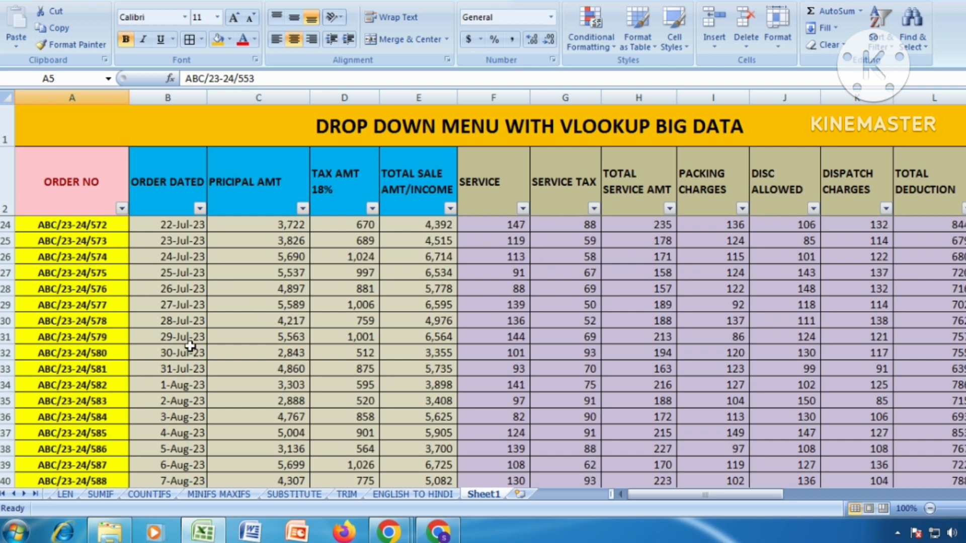
pyautogui.scroll(-12, 216, 355)
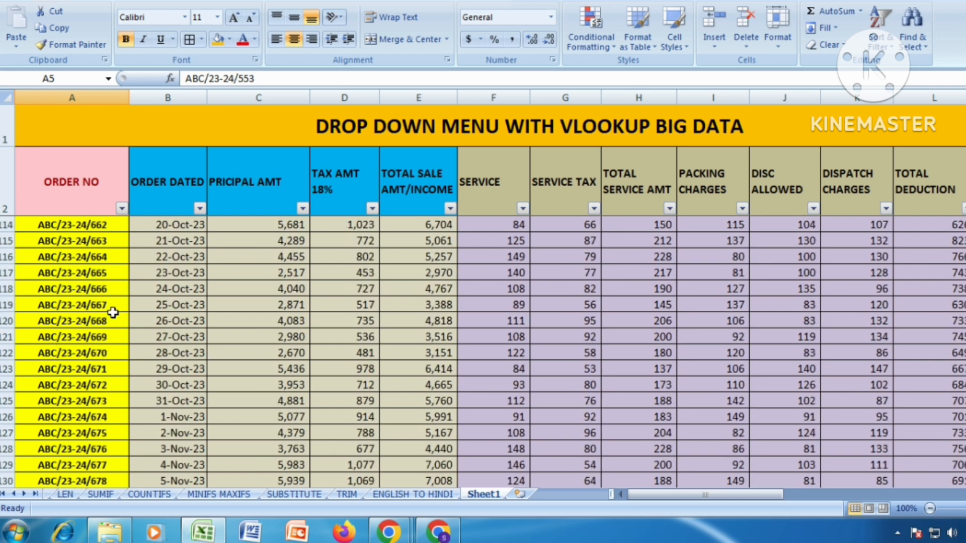
pyautogui.click(96, 289)
pyautogui.scroll(-12, 216, 341)
pyautogui.scroll(-20, 264, 338)
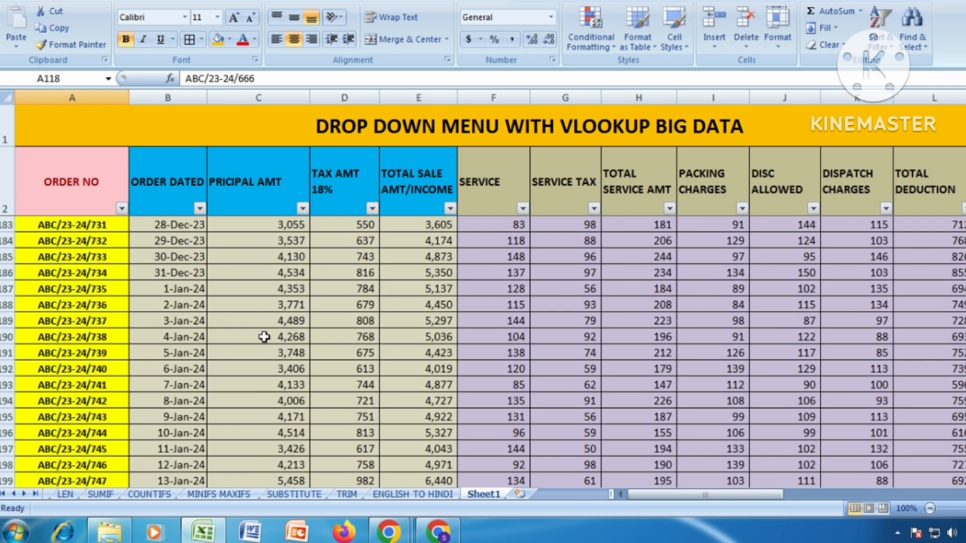
pyautogui.scroll(4, 264, 340)
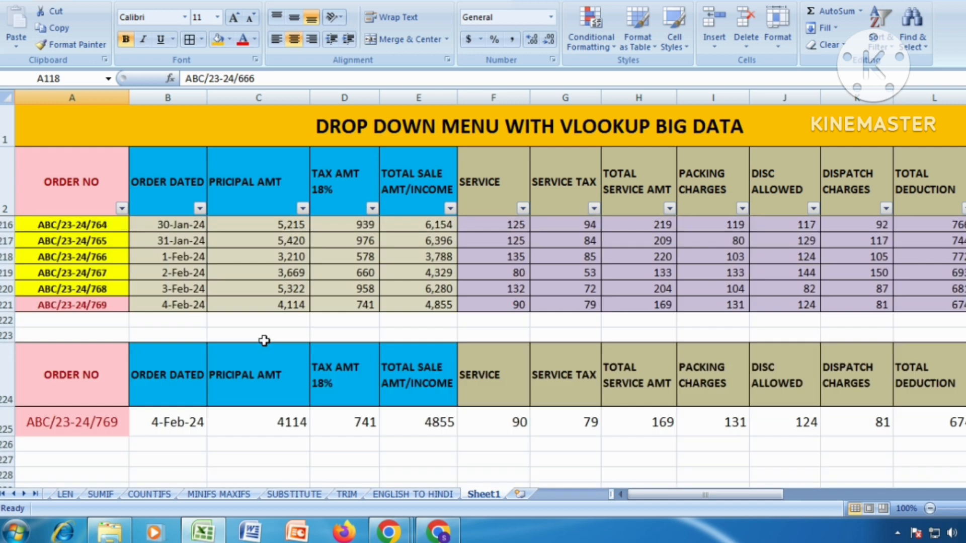
# Step: Choose the order number matching cell A118 from the drop-down in A225 to test the lookup row
pyautogui.click(119, 425)
pyautogui.click(136, 428)
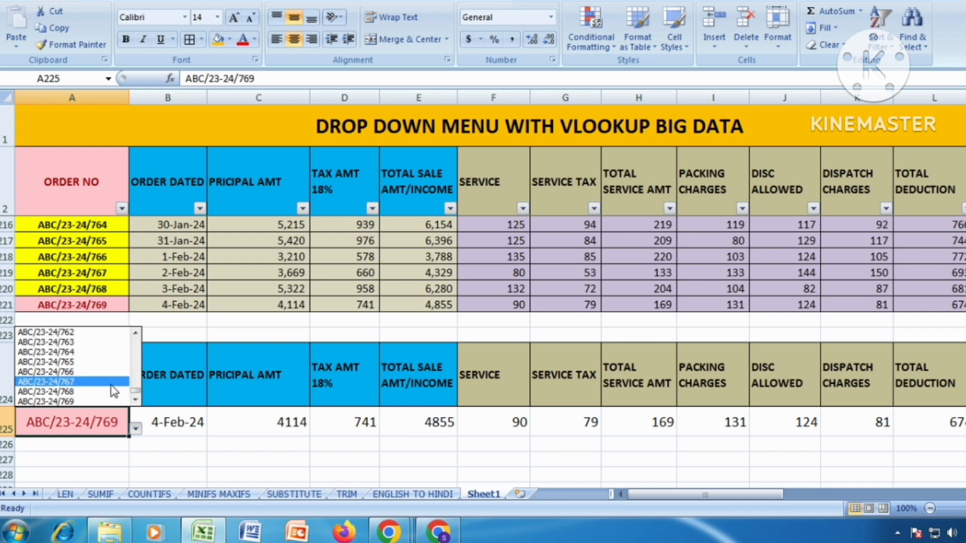
pyautogui.moveTo(135, 390); pyautogui.dragTo(141, 372)
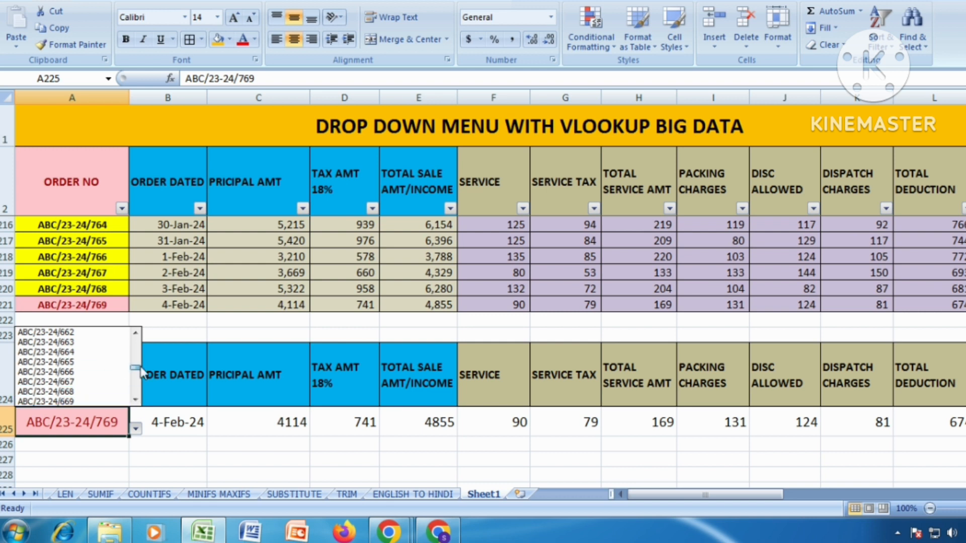
pyautogui.click(78, 372)
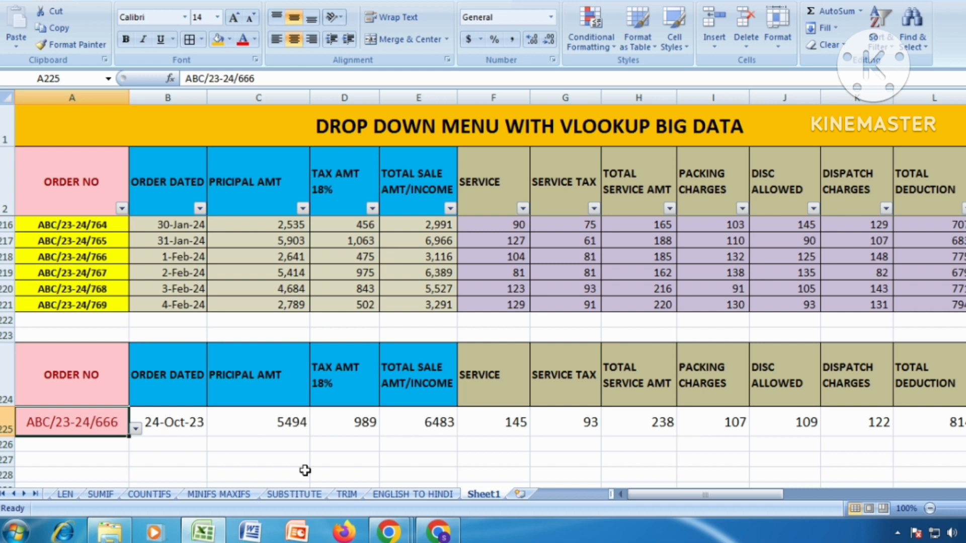
# Step: Switch the A225 drop-down to the order number from table row 121, followed by the one from row 122
pyautogui.click(136, 428)
pyautogui.click(84, 390)
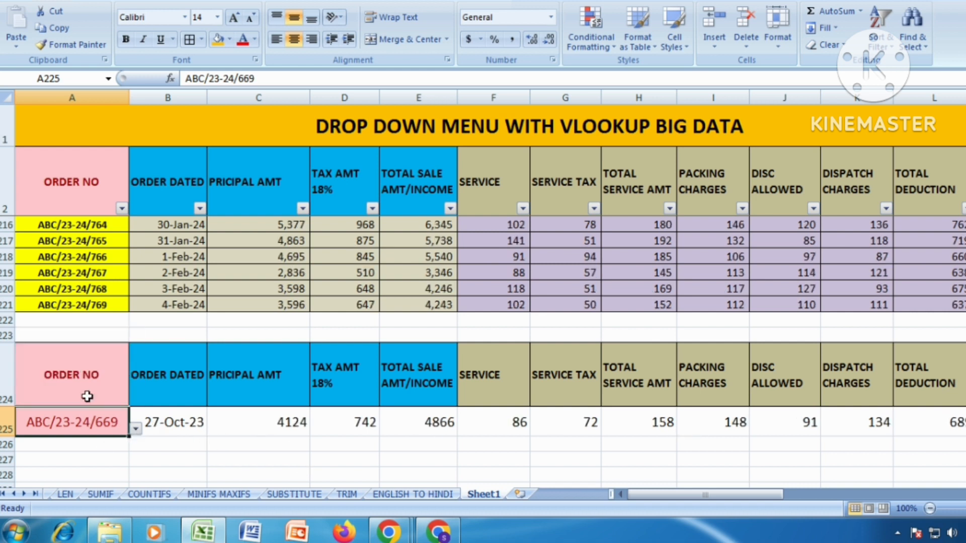
pyautogui.click(136, 428)
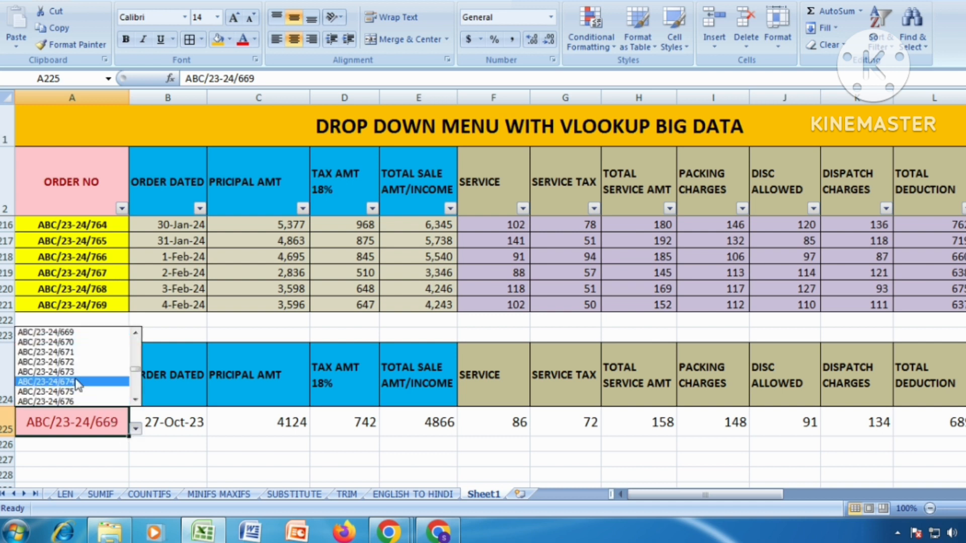
pyautogui.click(79, 342)
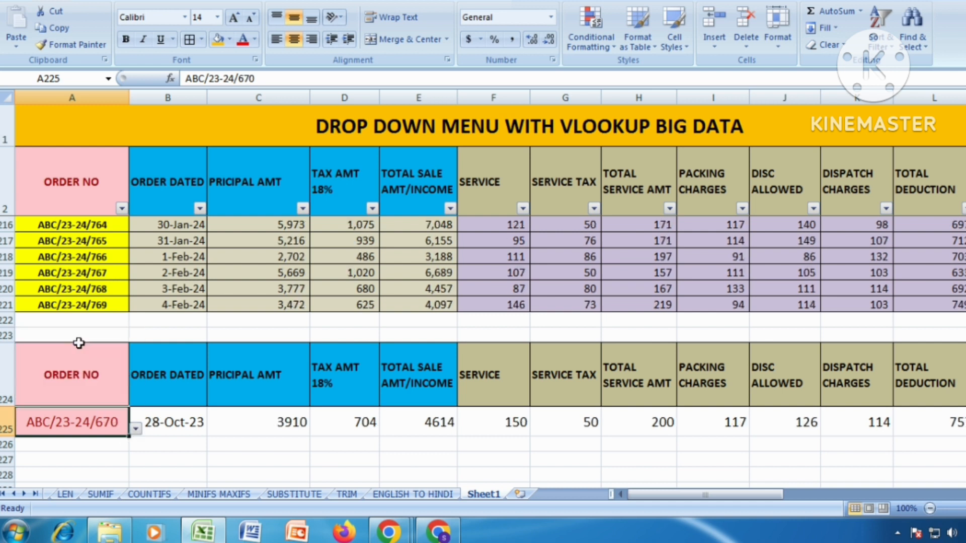
# Step: Pick the order number from table row 12 in the A225 drop-down, and select the empty cell B227
pyautogui.click(136, 428)
pyautogui.moveTo(135, 375); pyautogui.dragTo(135, 344)
pyautogui.click(81, 332)
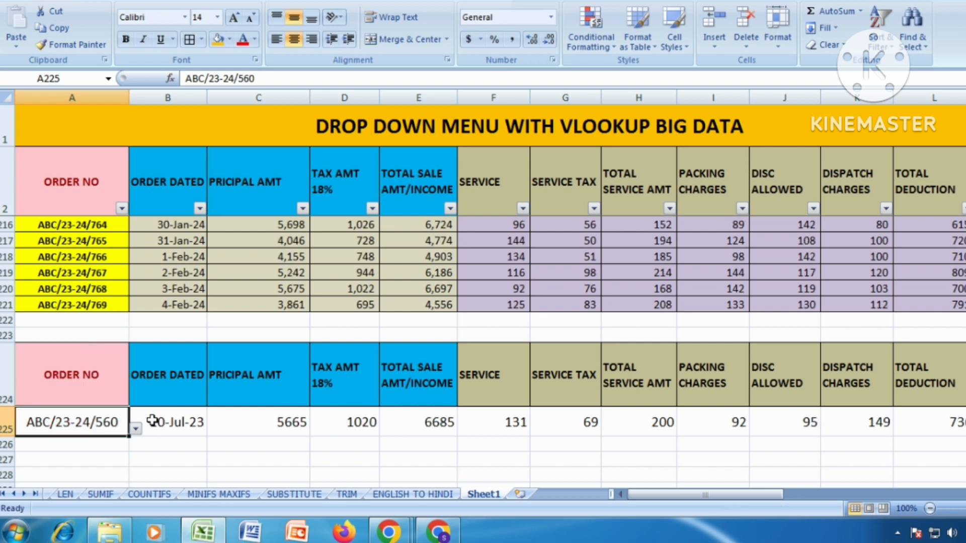
pyautogui.click(194, 455)
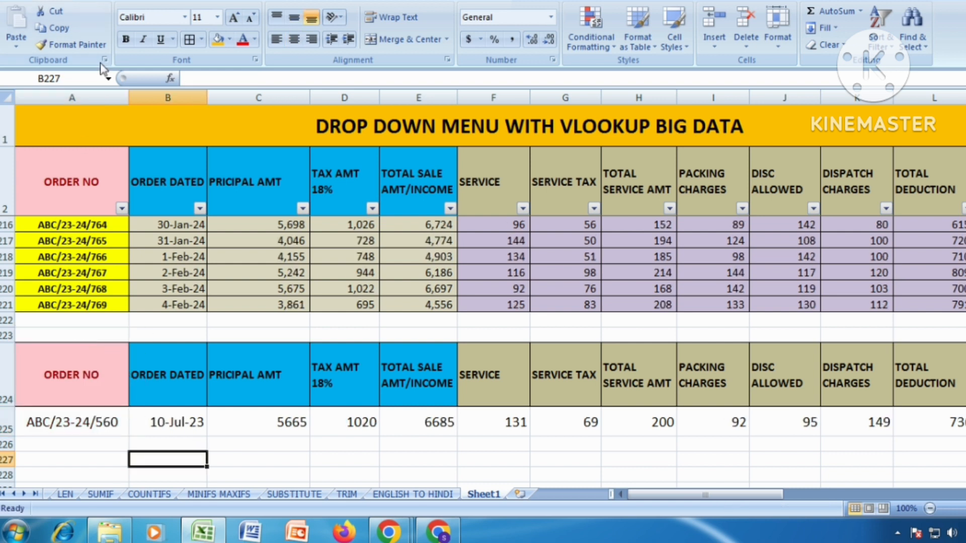